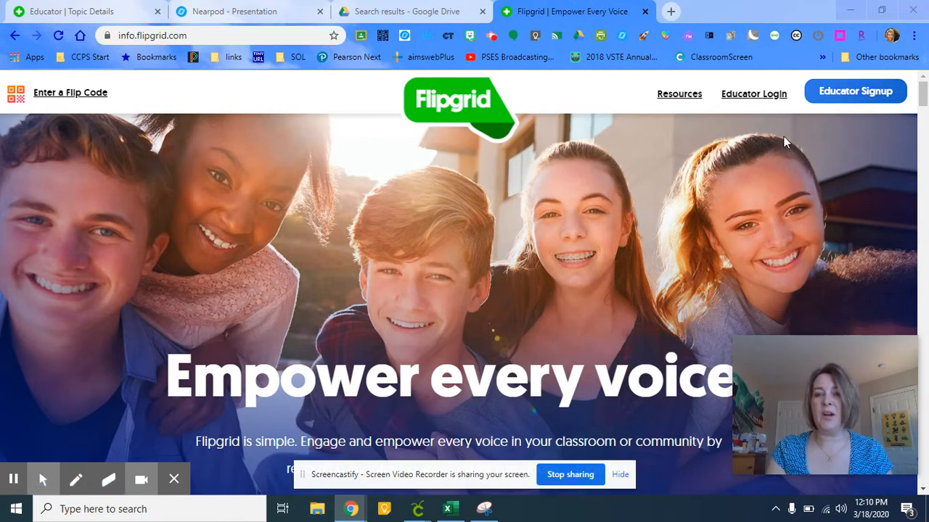
Step: Open the educator dashboard and start adding a new grid
{"action": "left_click", "coordinate": [760, 95]}
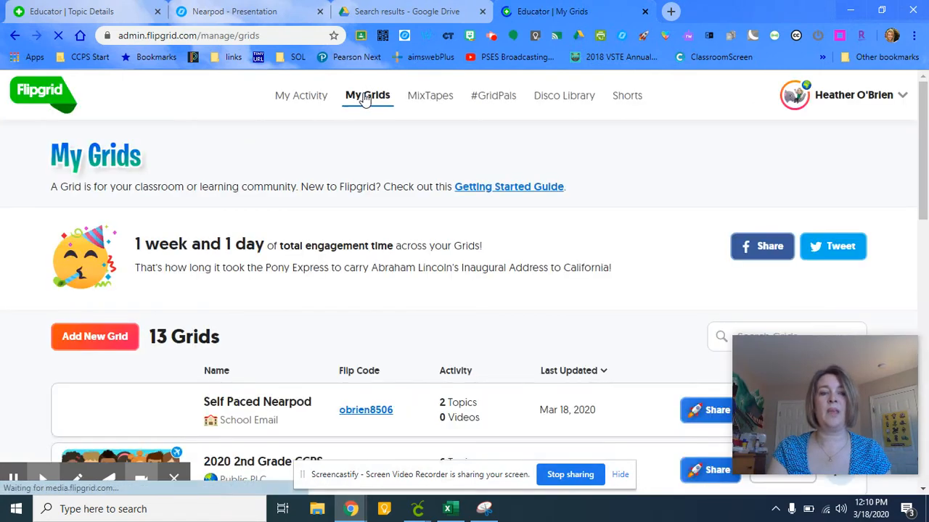
{"action": "left_click", "coordinate": [925, 132]}
{"action": "scroll", "coordinate": [919, 125], "scroll_direction": "down", "scroll_amount": 1}
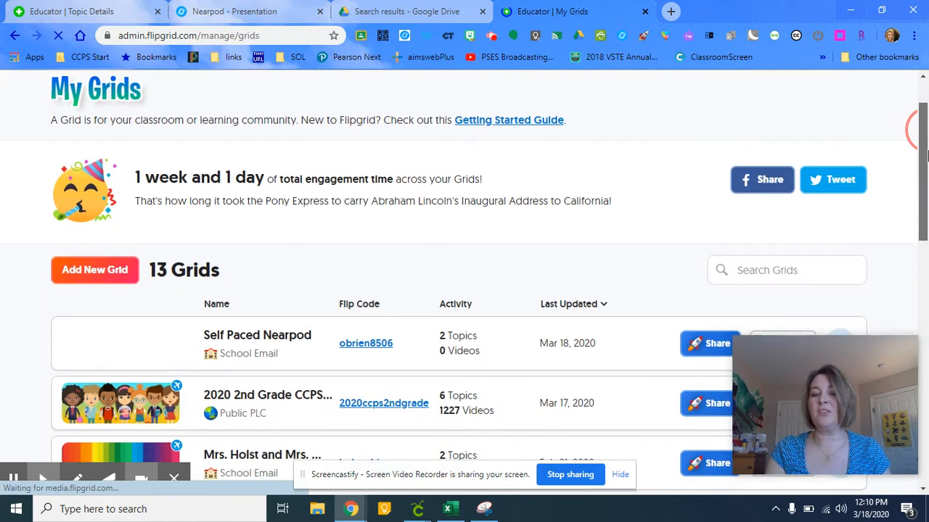
{"action": "scroll", "coordinate": [906, 130], "scroll_direction": "up", "scroll_amount": 1}
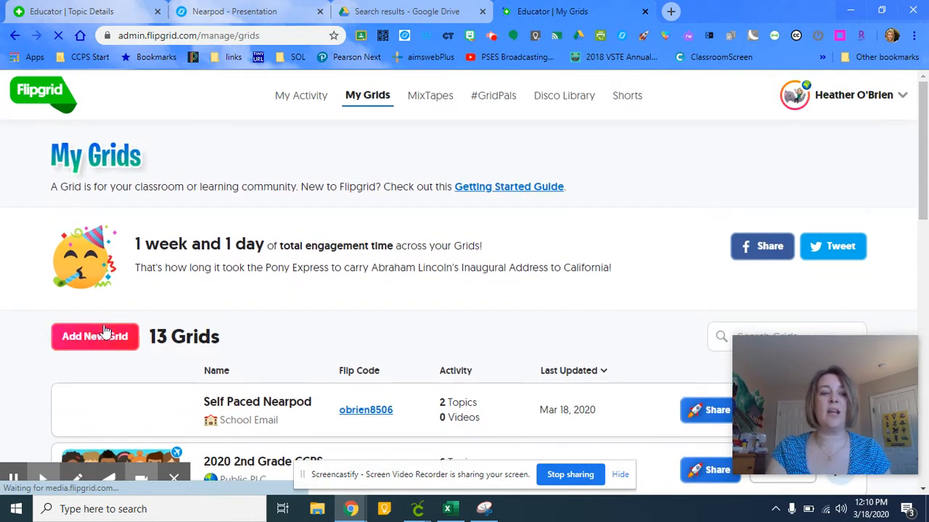
{"action": "left_click", "coordinate": [98, 345]}
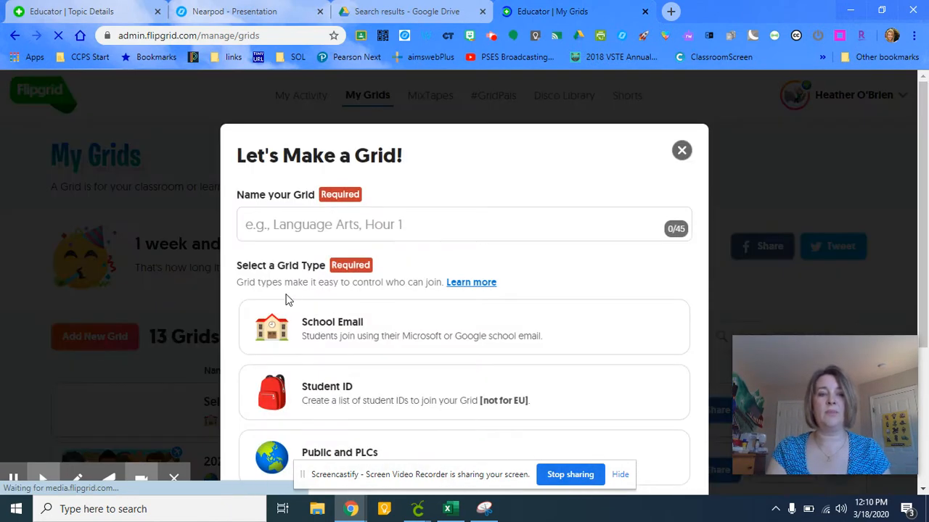
Step: Name the new grid Self Paced Nearpod
{"action": "left_click", "coordinate": [277, 228]}
{"action": "type", "text": "Se"}
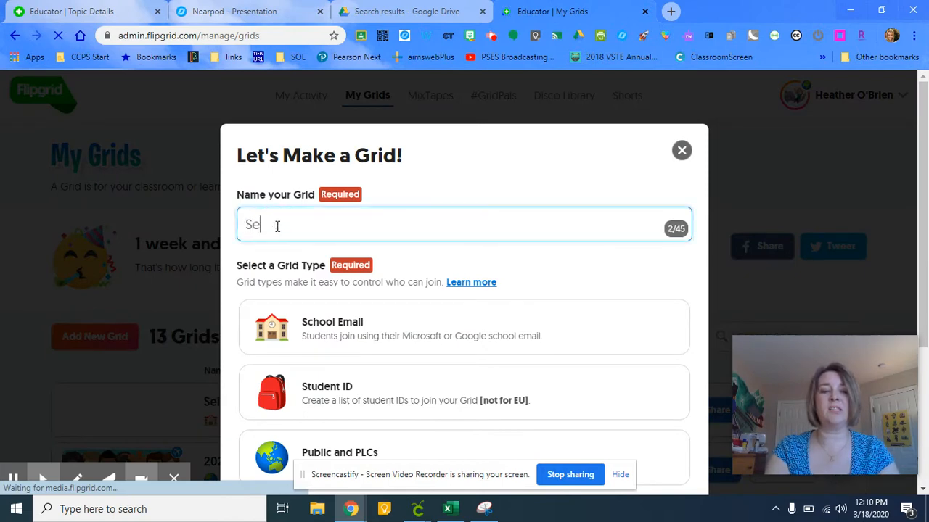
{"action": "type", "text": "lf Paced "}
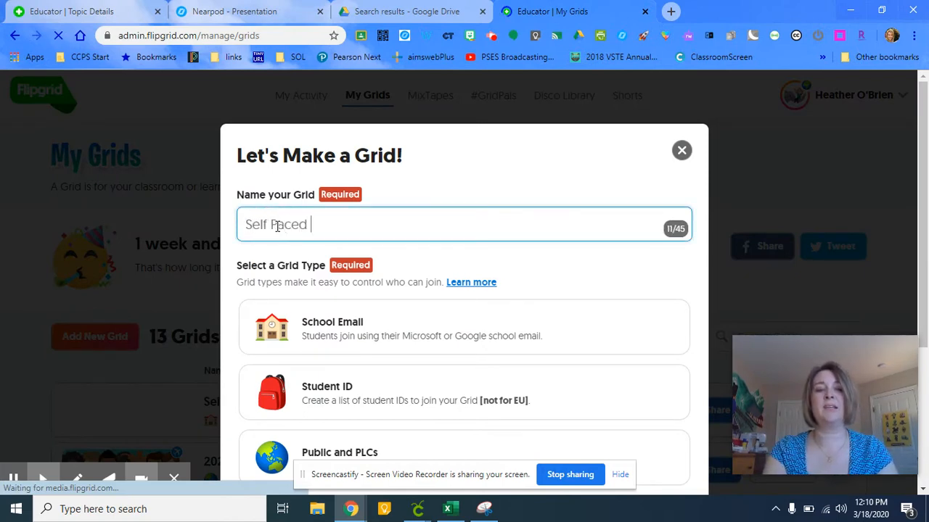
{"action": "type", "text": "Nearpod"}
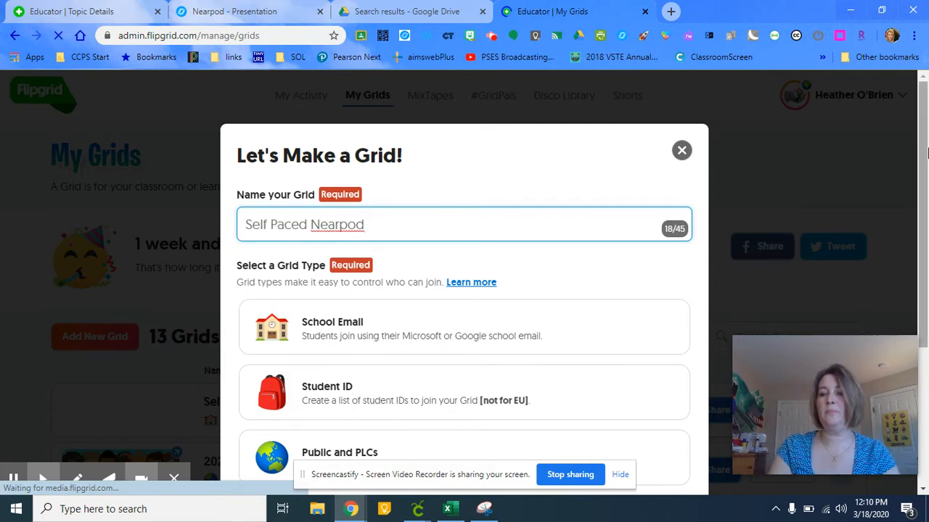
{"action": "left_click", "coordinate": [926, 153]}
{"action": "right_click", "coordinate": [926, 176]}
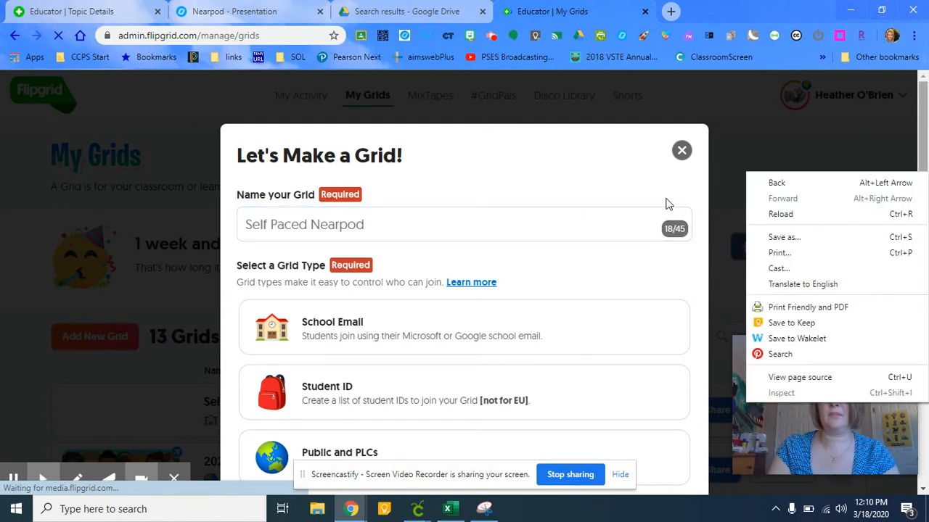
{"action": "left_click", "coordinate": [603, 211]}
{"action": "left_click", "coordinate": [589, 212]}
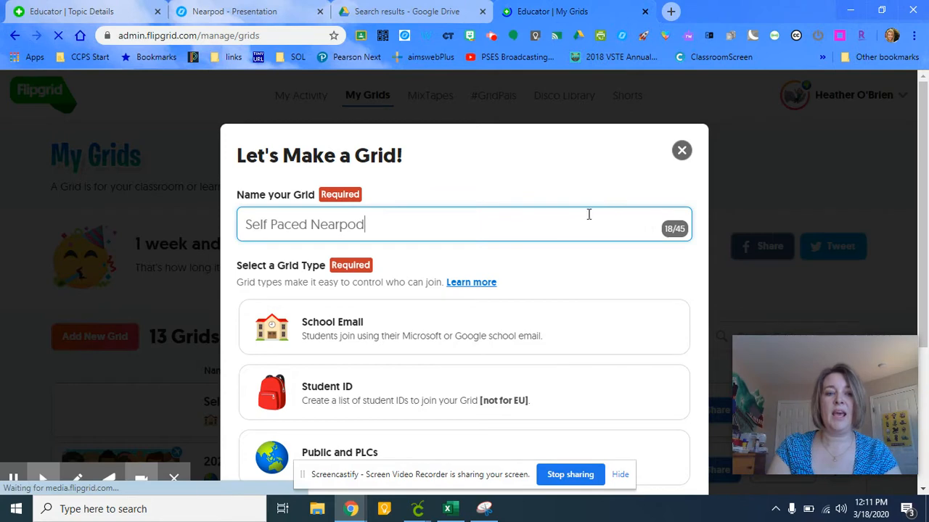
Step: Choose School Email as the grid type
{"action": "left_click", "coordinate": [415, 335]}
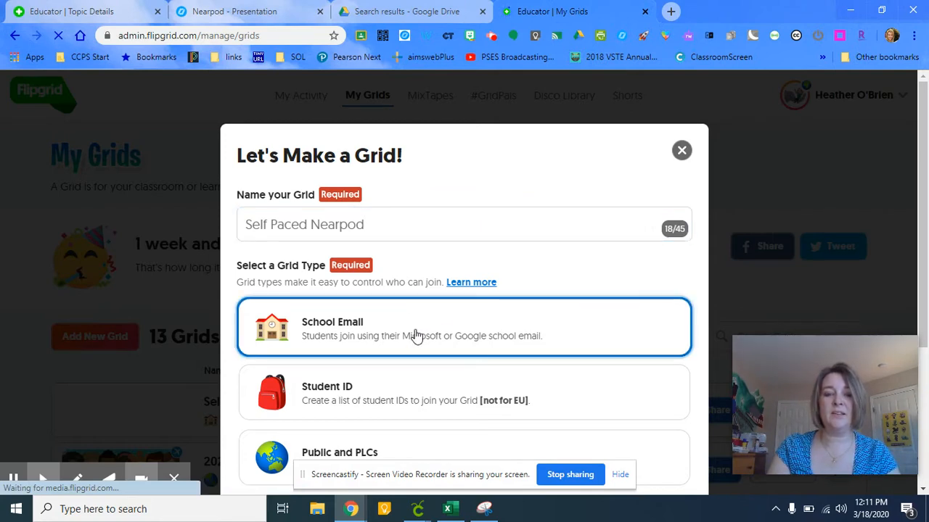
{"action": "double_click", "coordinate": [416, 335]}
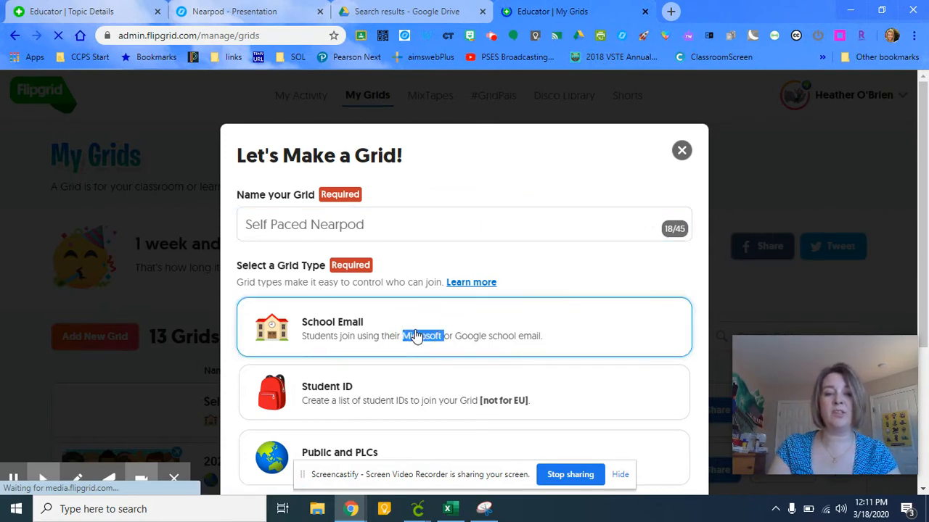
{"action": "left_click", "coordinate": [358, 339]}
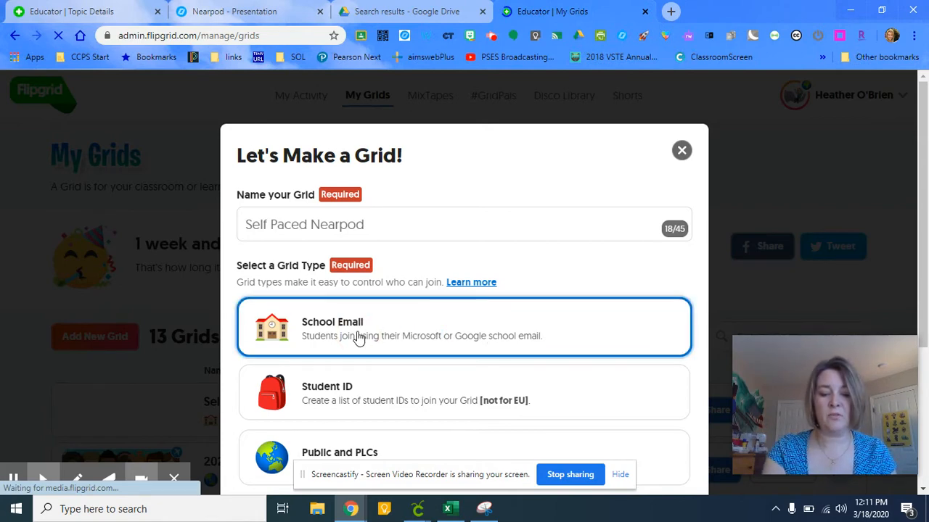
{"action": "key", "text": "F11"}
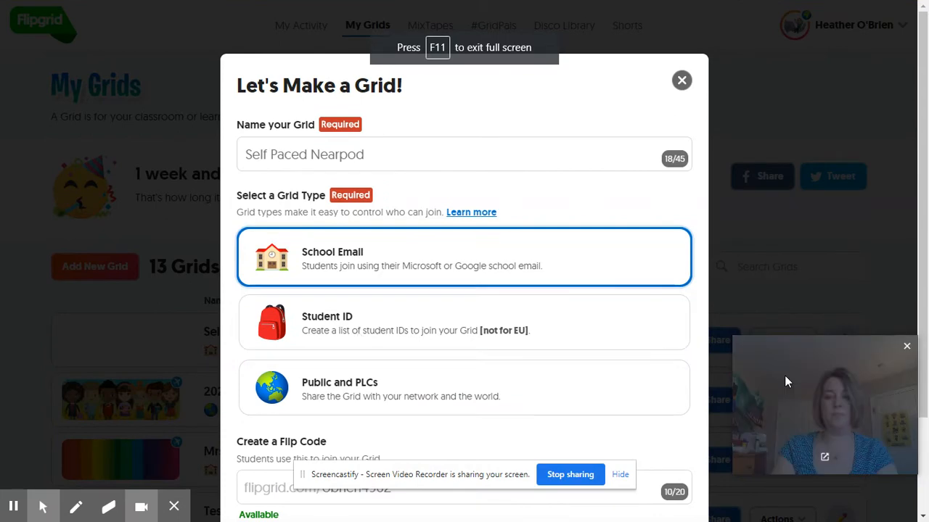
{"action": "left_click_drag", "start_coordinate": [923, 255], "coordinate": [926, 354]}
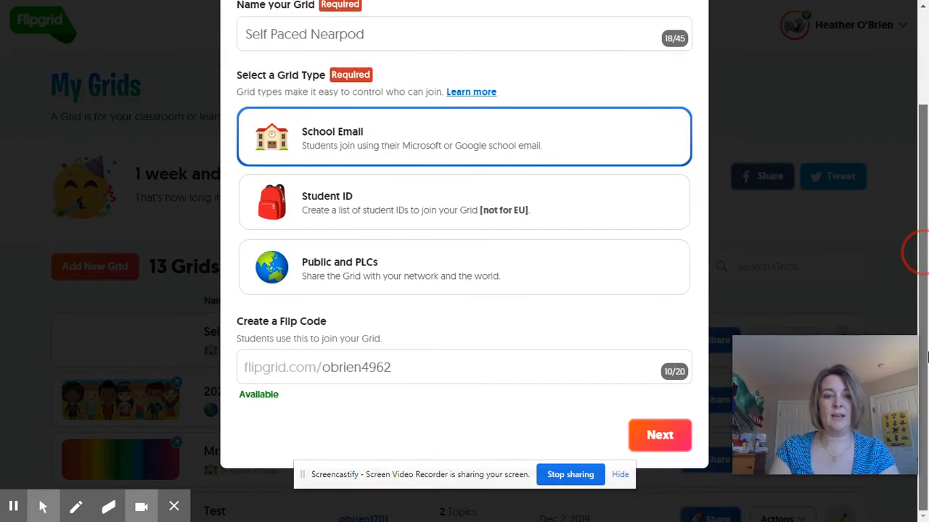
Step: Replace the trailing digits of the Flip Code with 0318 and continue
{"action": "left_click", "coordinate": [425, 375]}
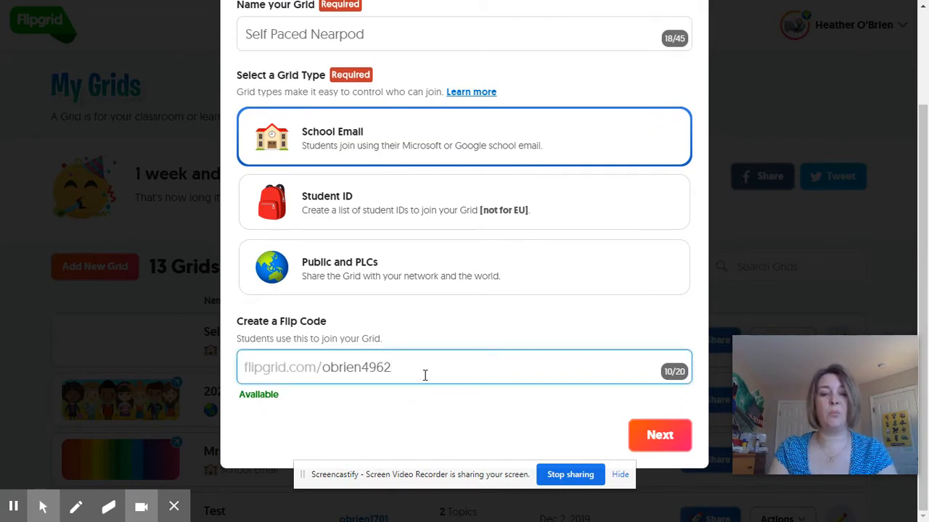
{"action": "key", "text": "BackSpace"}
{"action": "key", "text": "BackSpace"}
{"action": "key", "text": "BackSpace"}
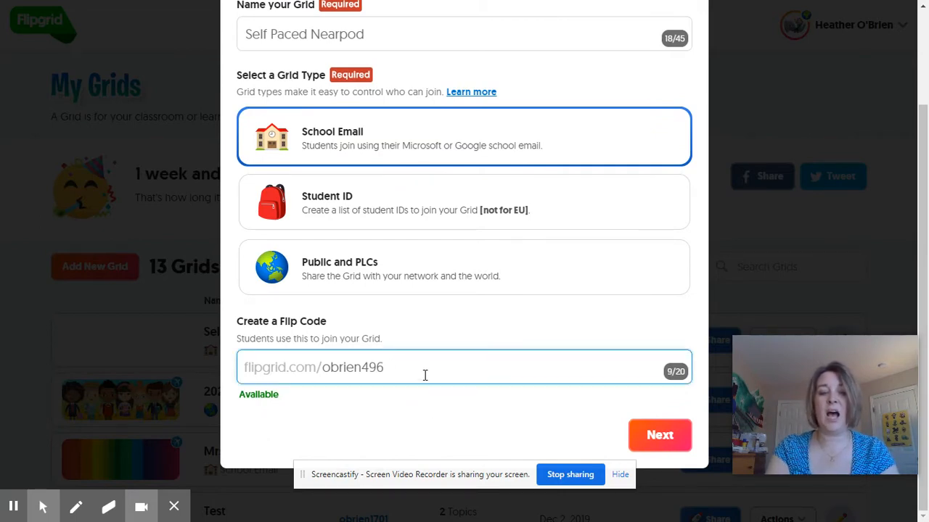
{"action": "key", "text": "BackSpace"}
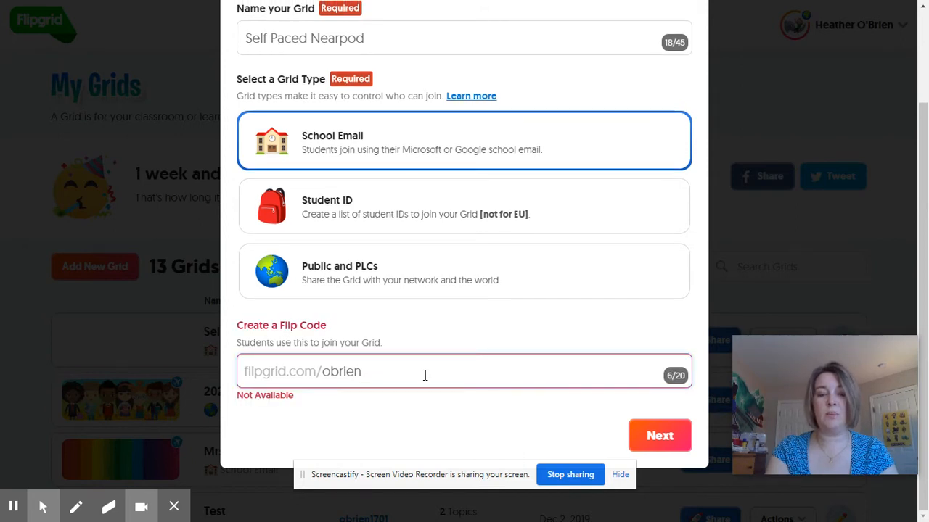
{"action": "type", "text": "0318"}
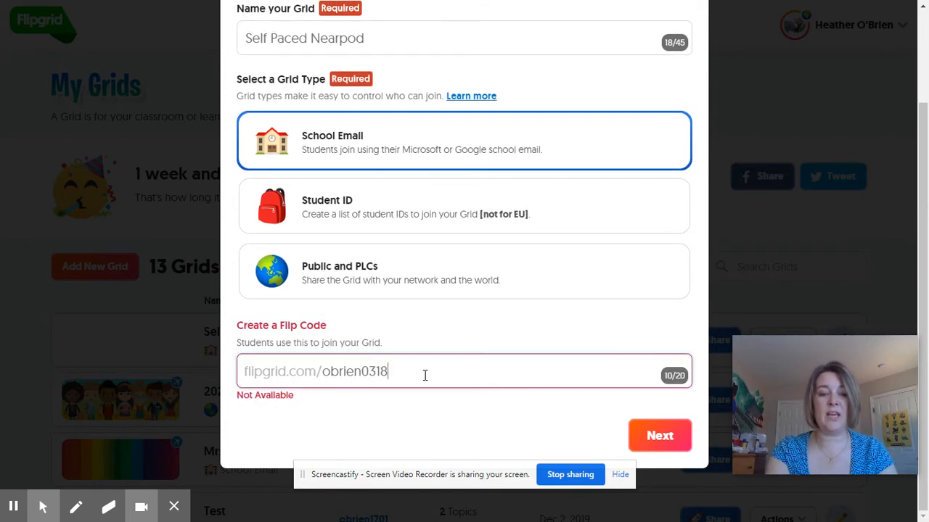
{"action": "left_click", "coordinate": [652, 437]}
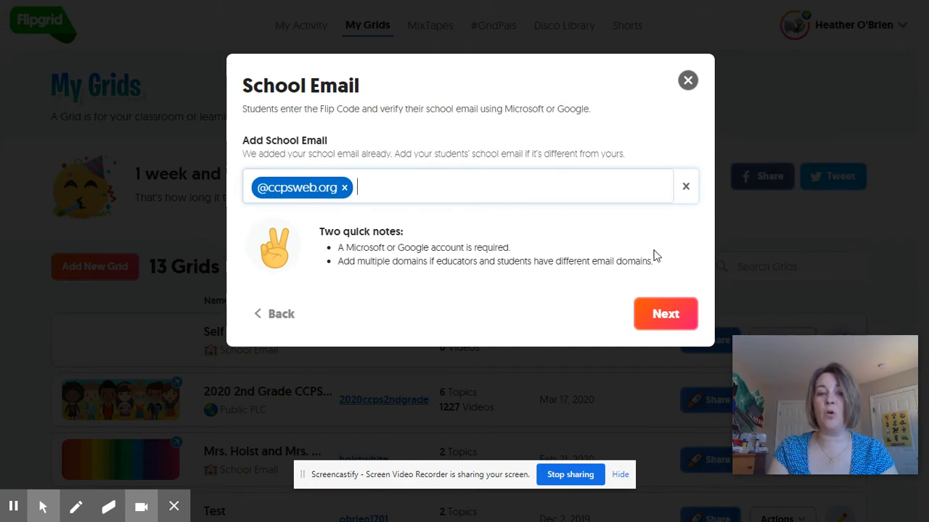
Step: Accept the school email domain and open the newly created grid
{"action": "left_click", "coordinate": [661, 319]}
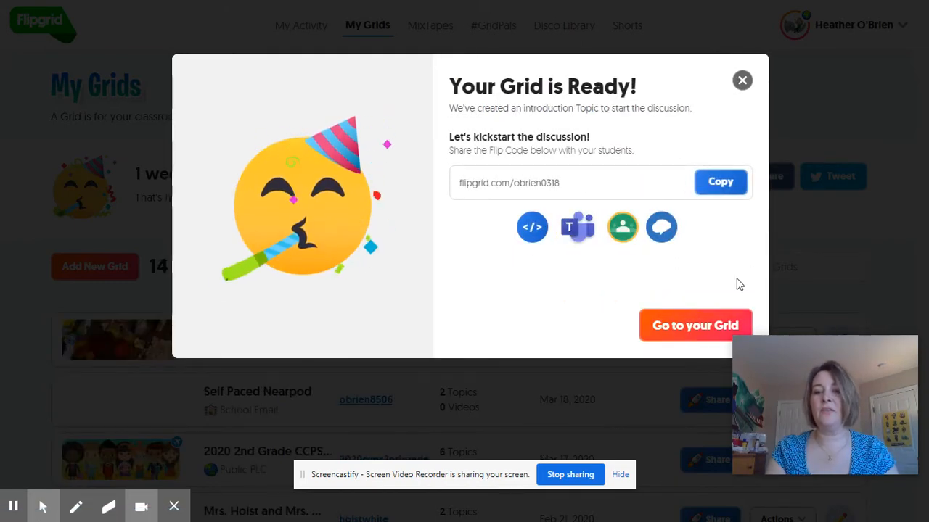
{"action": "left_click", "coordinate": [703, 328]}
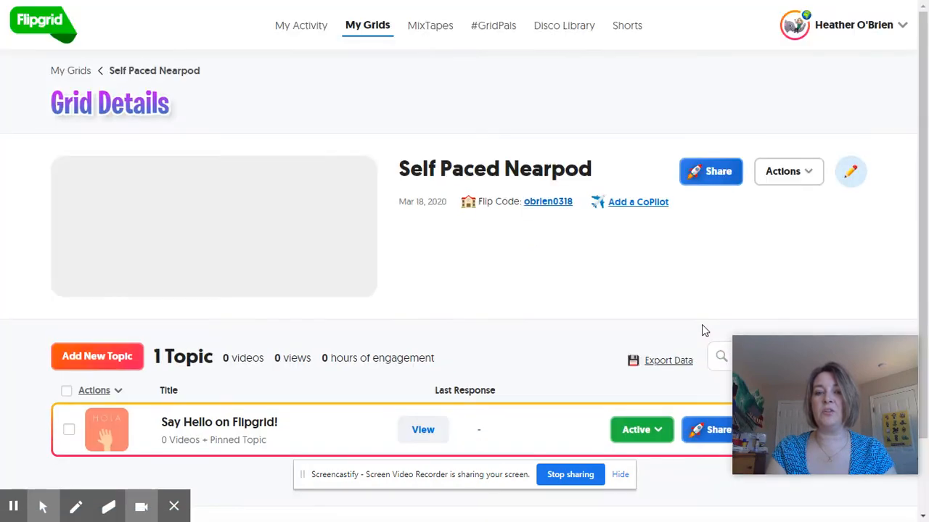
Step: Add a new topic titled Tell me what you have been up to
{"action": "left_click", "coordinate": [921, 75]}
{"action": "left_click_drag", "start_coordinate": [922, 75], "coordinate": [914, 188]}
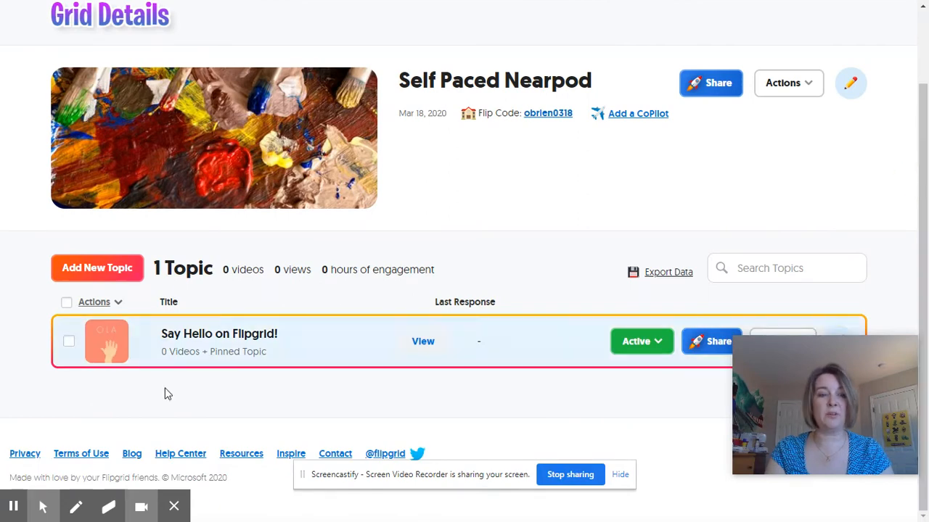
{"action": "left_click", "coordinate": [84, 276]}
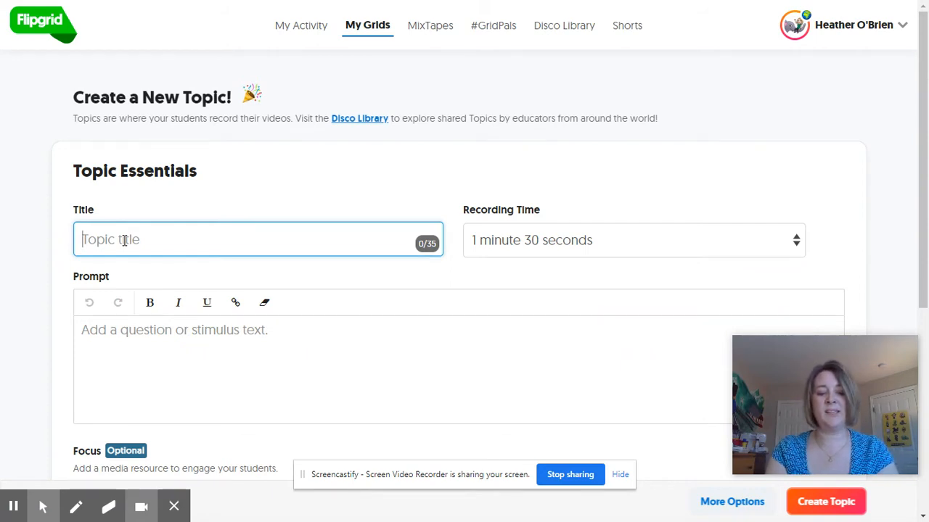
{"action": "type", "text": "Tell "}
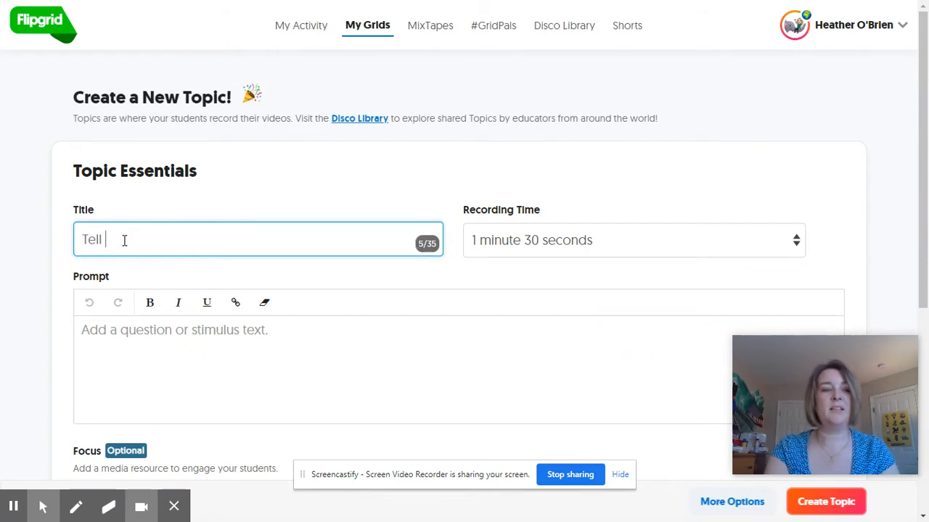
{"action": "type", "text": "me what you"}
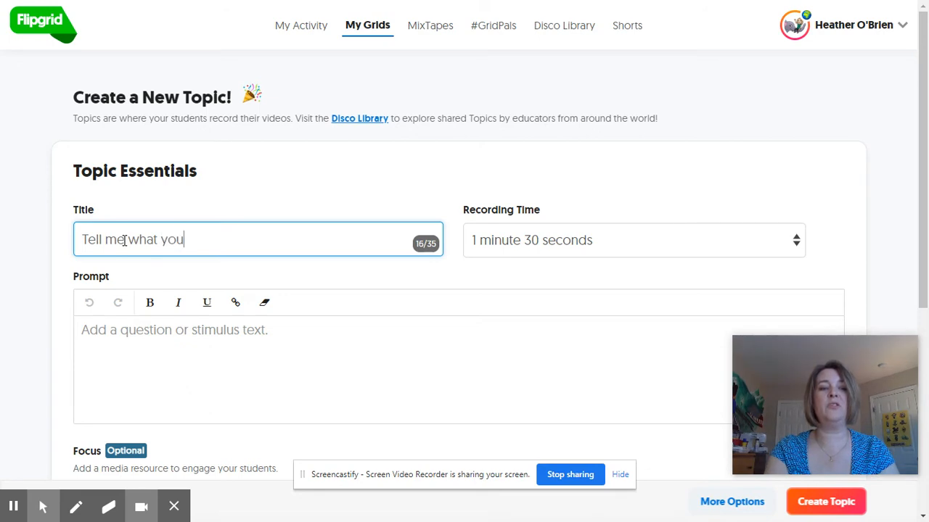
{"action": "type", "text": " have been up to"}
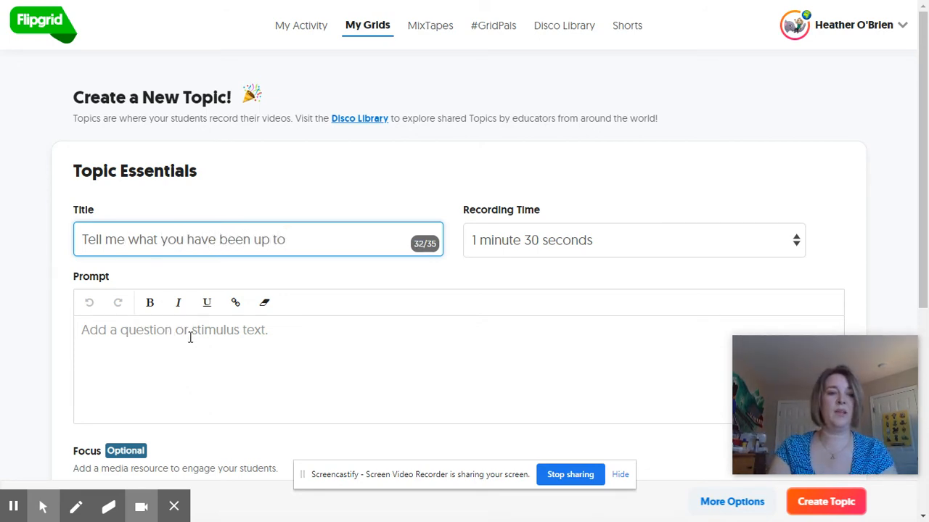
Step: Copy the topic title into the prompt field
{"action": "left_click", "coordinate": [227, 336]}
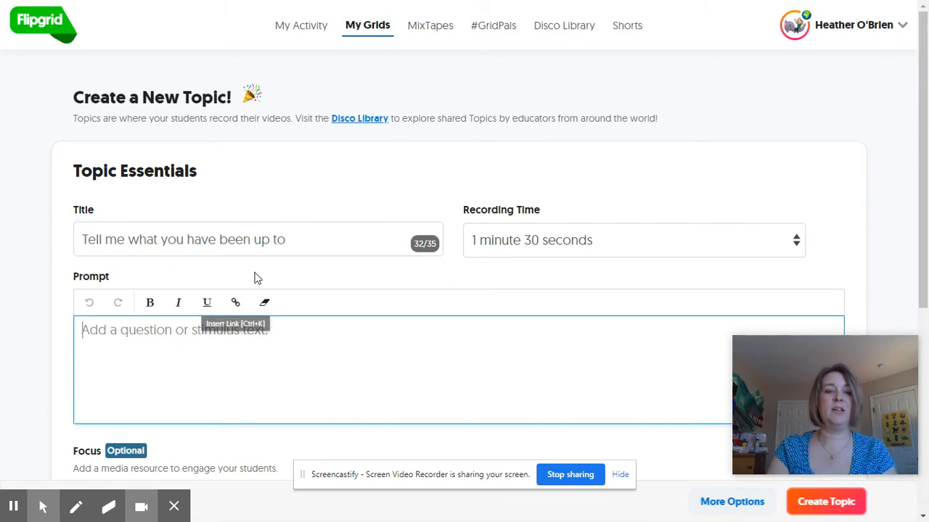
{"action": "left_click_drag", "start_coordinate": [287, 242], "coordinate": [62, 232]}
{"action": "key", "text": "ctrl+c"}
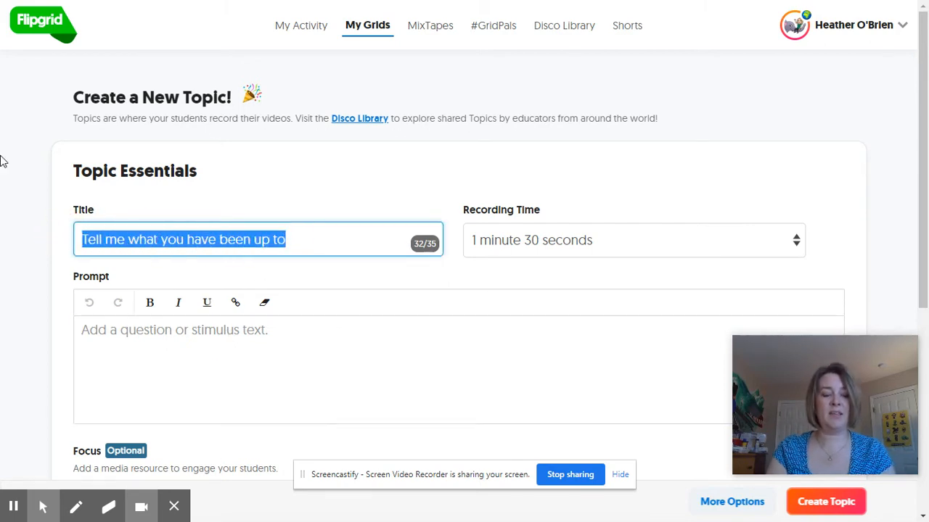
{"action": "left_click", "coordinate": [109, 332]}
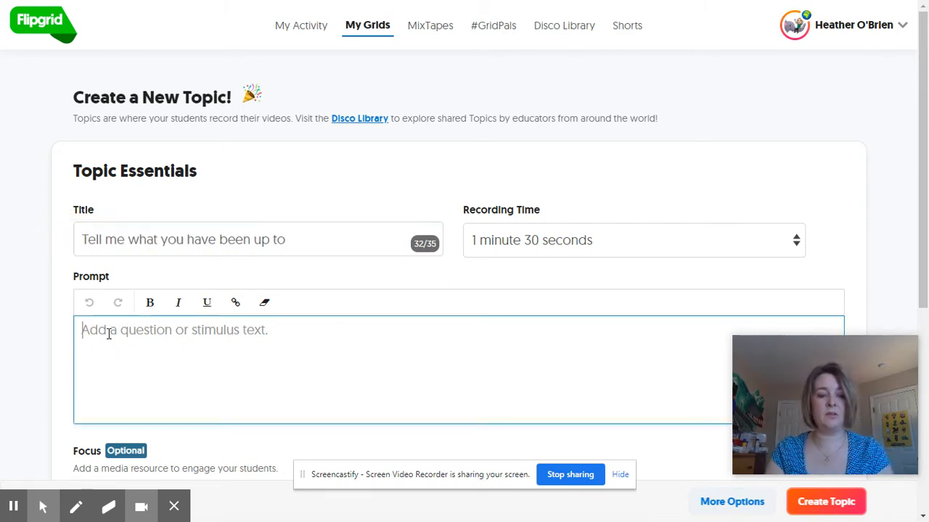
{"action": "key", "text": "ctrl+v"}
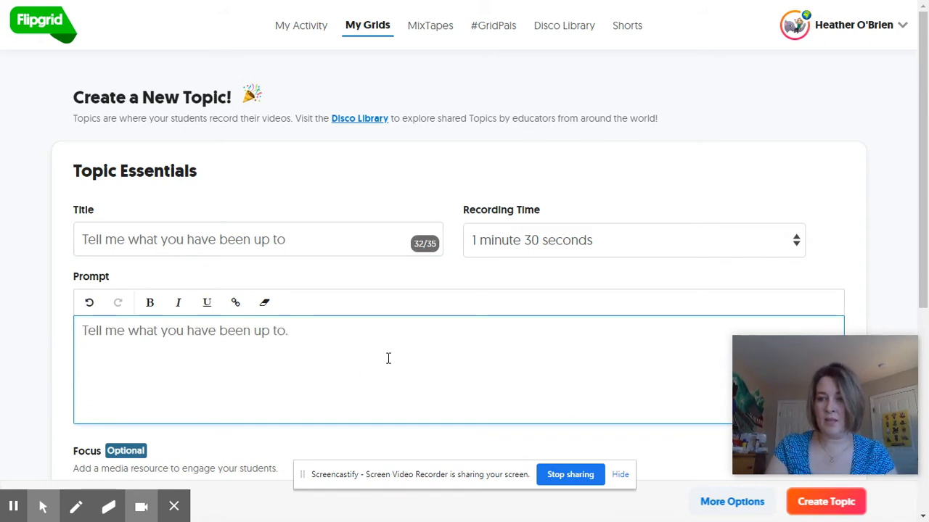
Step: Create the topic
{"action": "left_click", "coordinate": [925, 118]}
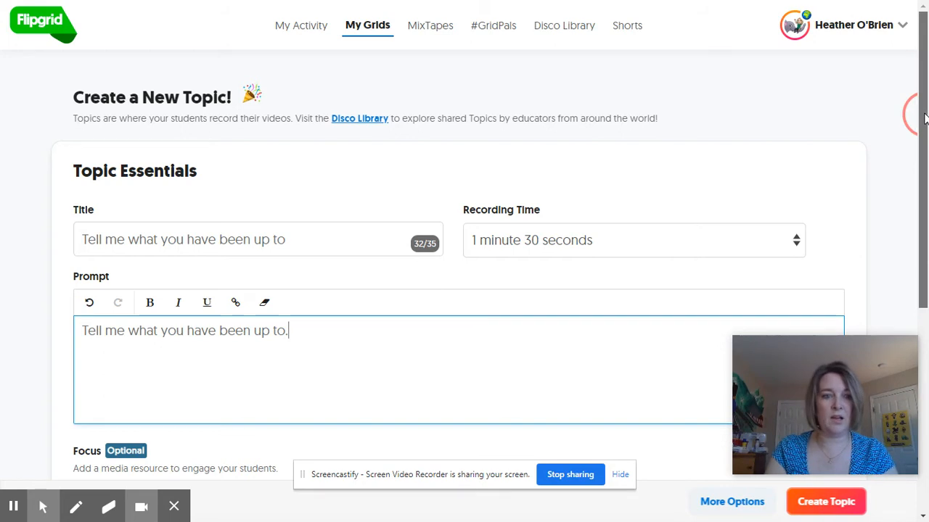
{"action": "left_click_drag", "start_coordinate": [925, 118], "coordinate": [883, 328]}
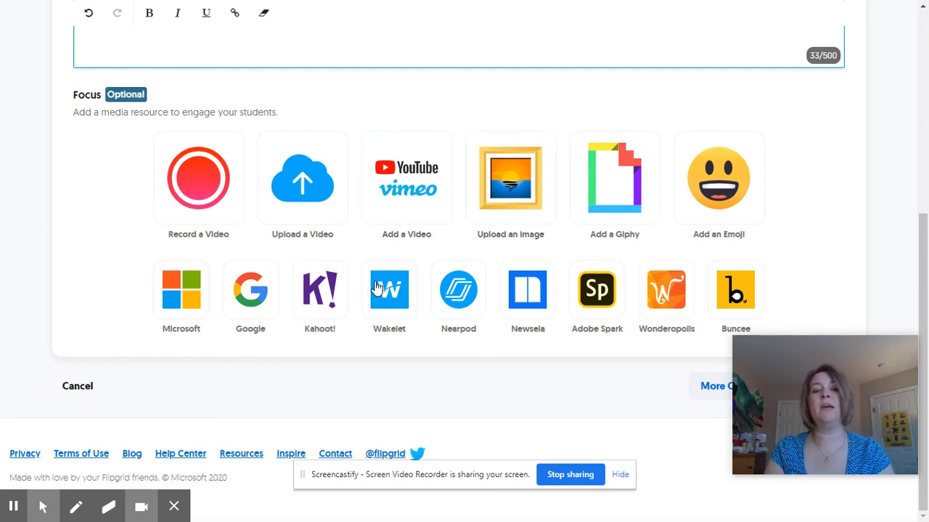
{"action": "mouse_move", "coordinate": [821, 384]}
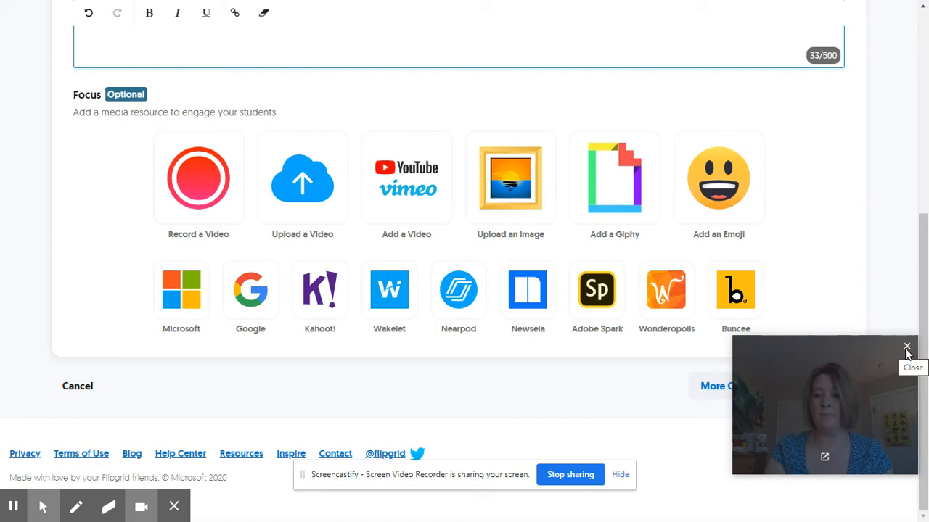
{"action": "left_click_drag", "start_coordinate": [869, 365], "coordinate": [612, 369]}
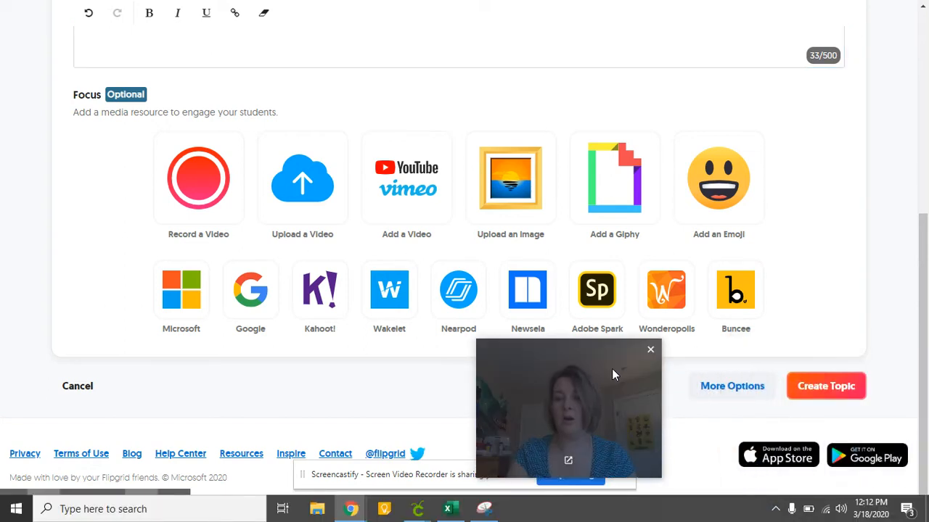
{"action": "left_click", "coordinate": [820, 390]}
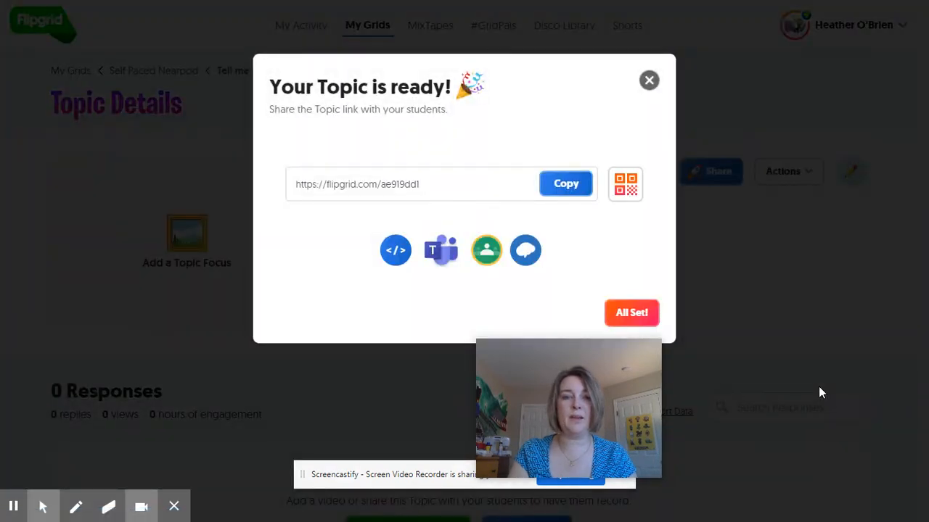
Step: Close the topic sharing dialog on the topic details page
{"action": "left_click", "coordinate": [649, 80]}
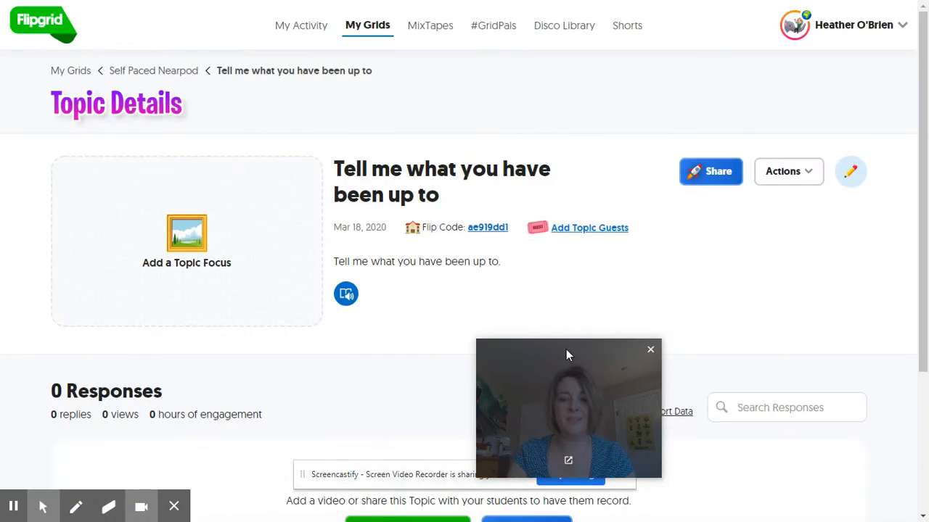
{"action": "left_click_drag", "start_coordinate": [561, 363], "coordinate": [788, 334]}
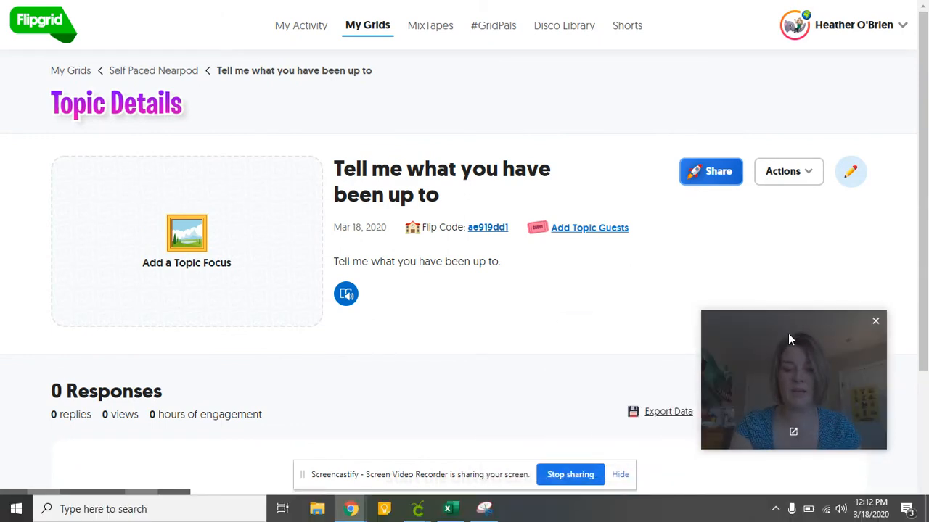
{"action": "key", "text": "XF86MonBrightnessUp"}
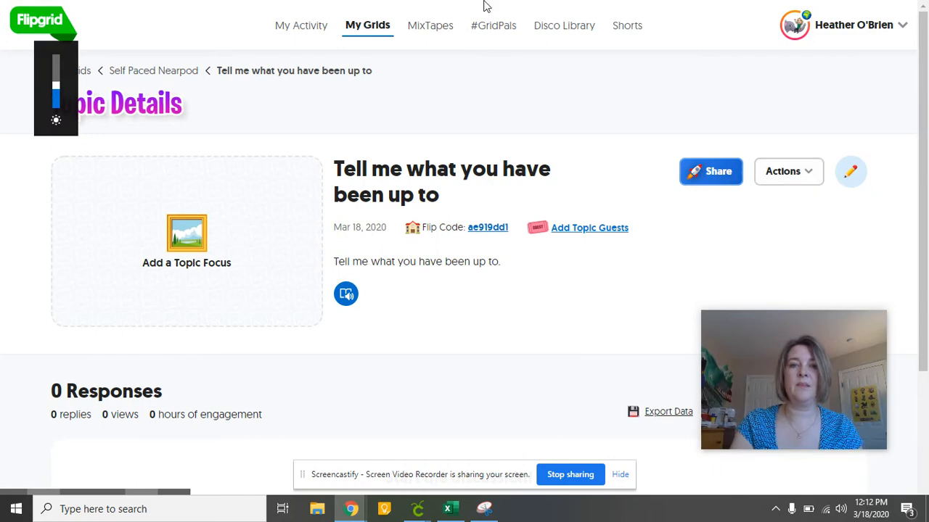
{"action": "left_click", "coordinate": [463, 48]}
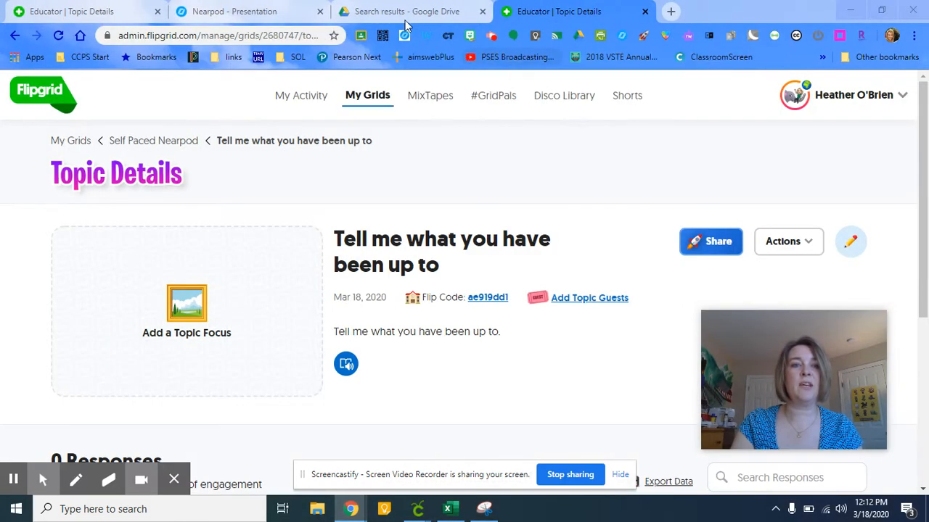
Step: Go to the Nearpod library and start a new lesson in Nearpod
{"action": "left_click", "coordinate": [232, 11]}
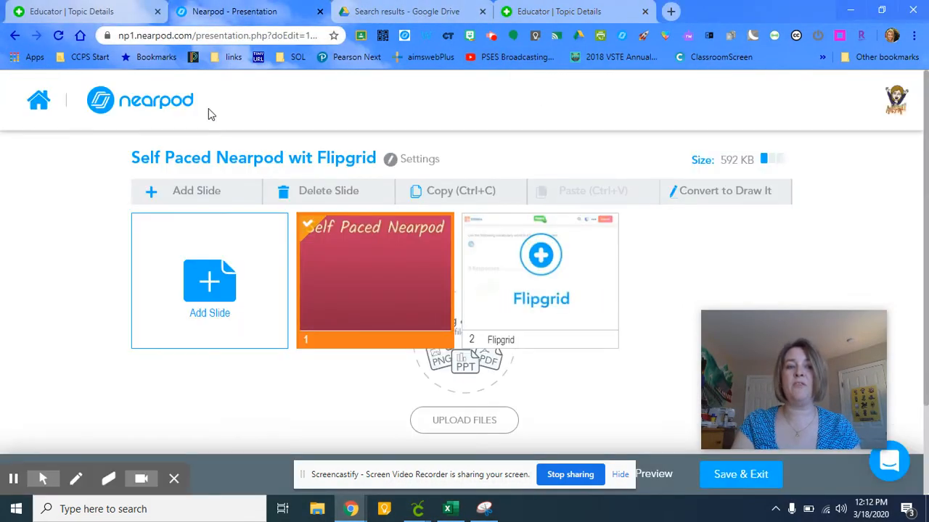
{"action": "left_click", "coordinate": [186, 106]}
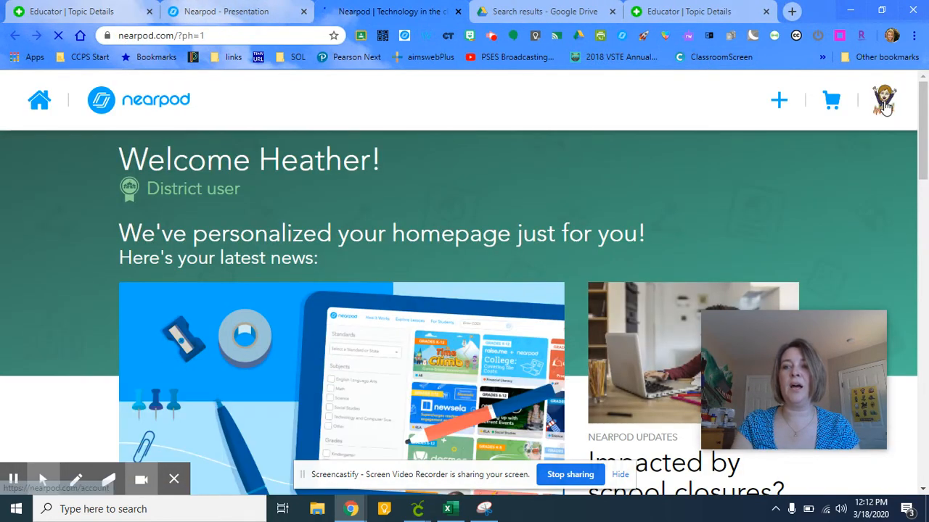
{"action": "left_click", "coordinate": [45, 102]}
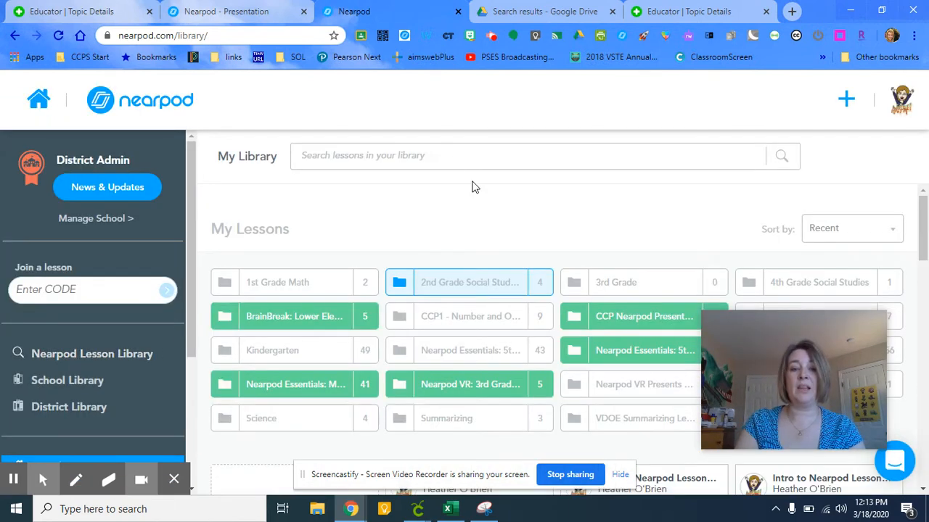
{"action": "left_click", "coordinate": [926, 233]}
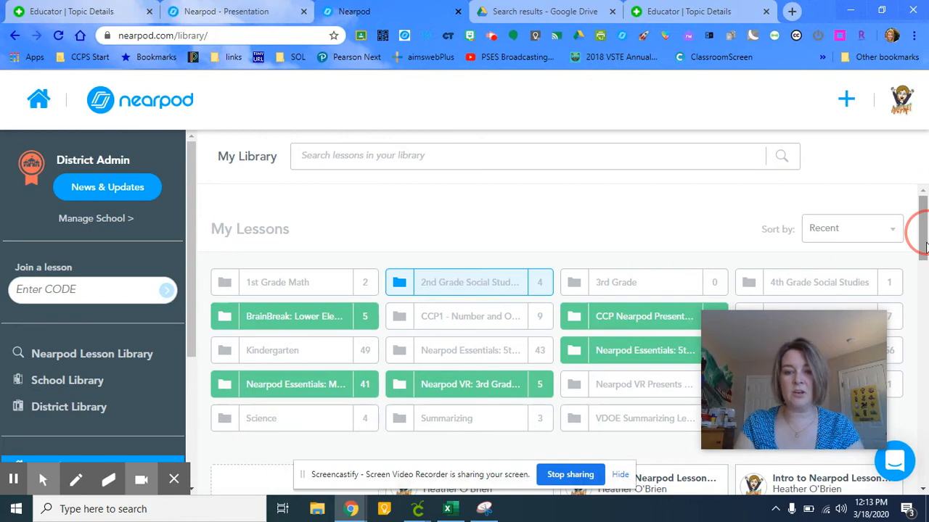
{"action": "right_click", "coordinate": [924, 258]}
{"action": "left_click_drag", "start_coordinate": [921, 232], "coordinate": [906, 285]}
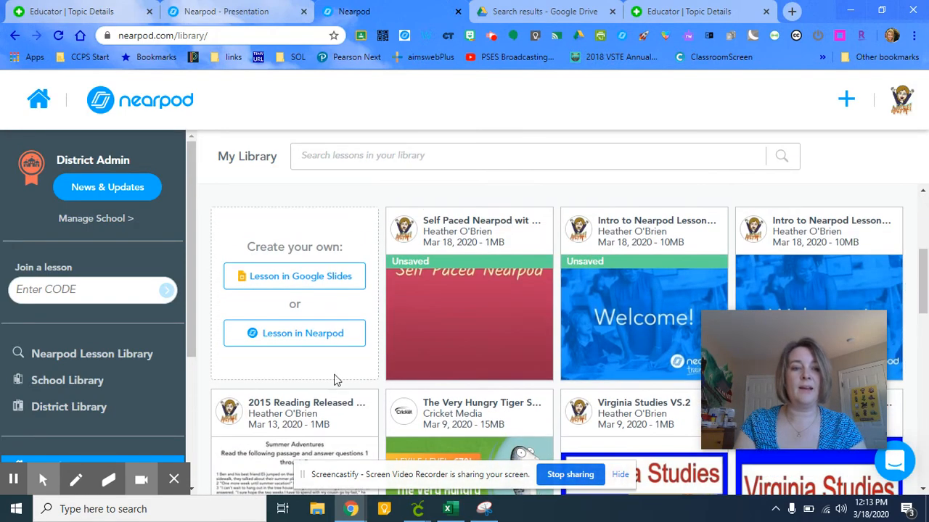
{"action": "left_click", "coordinate": [291, 341]}
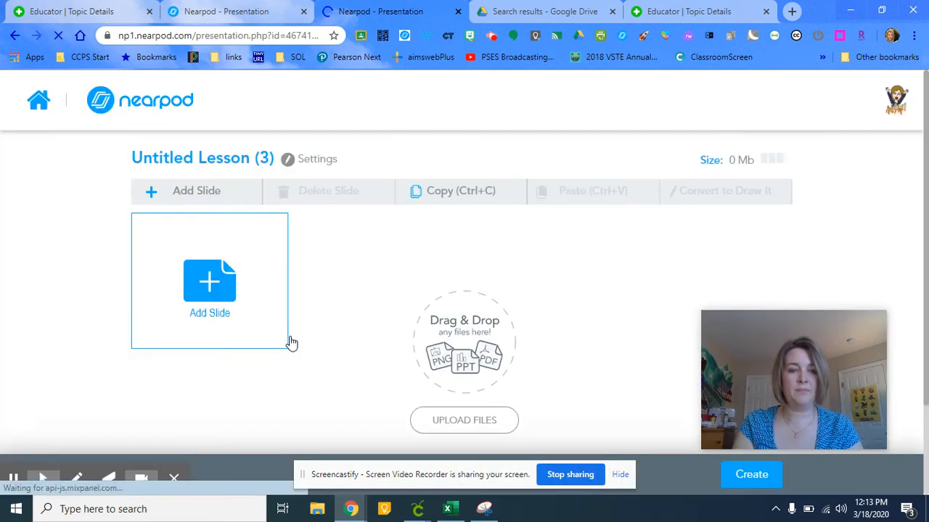
Step: Add a Flipgrid activity slide to the new lesson
{"action": "left_click", "coordinate": [216, 284]}
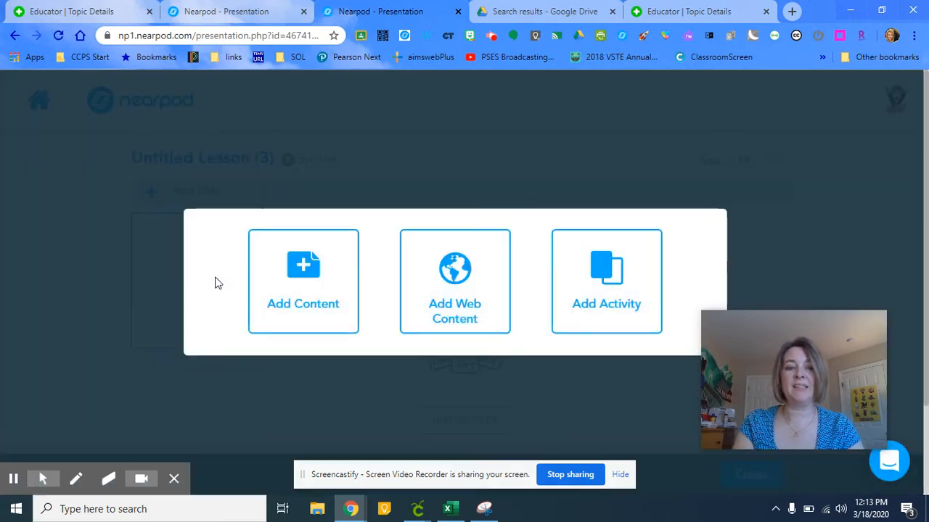
{"action": "left_click", "coordinate": [620, 288]}
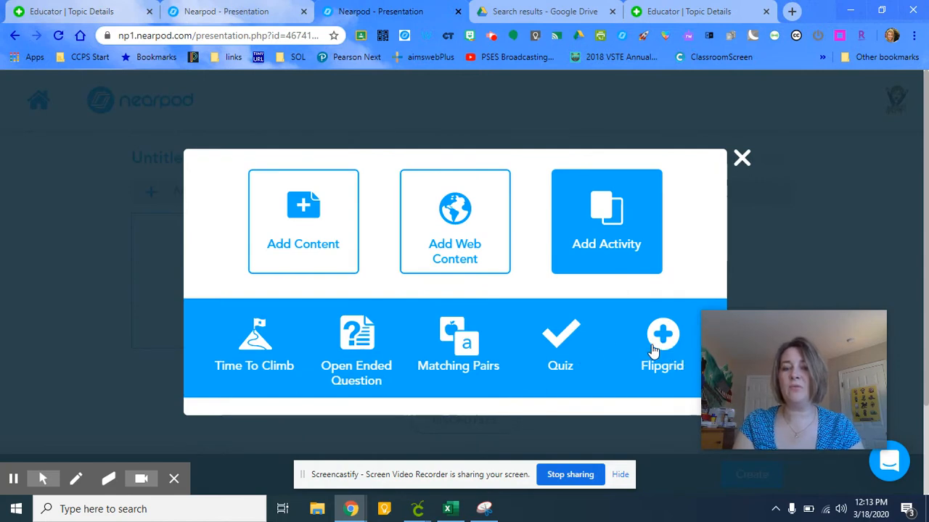
{"action": "left_click", "coordinate": [663, 348]}
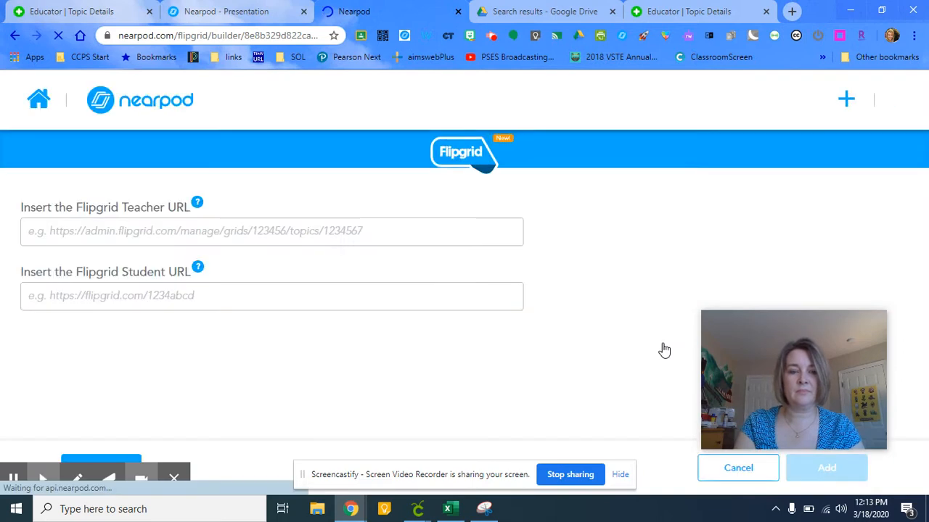
{"action": "left_click", "coordinate": [164, 232]}
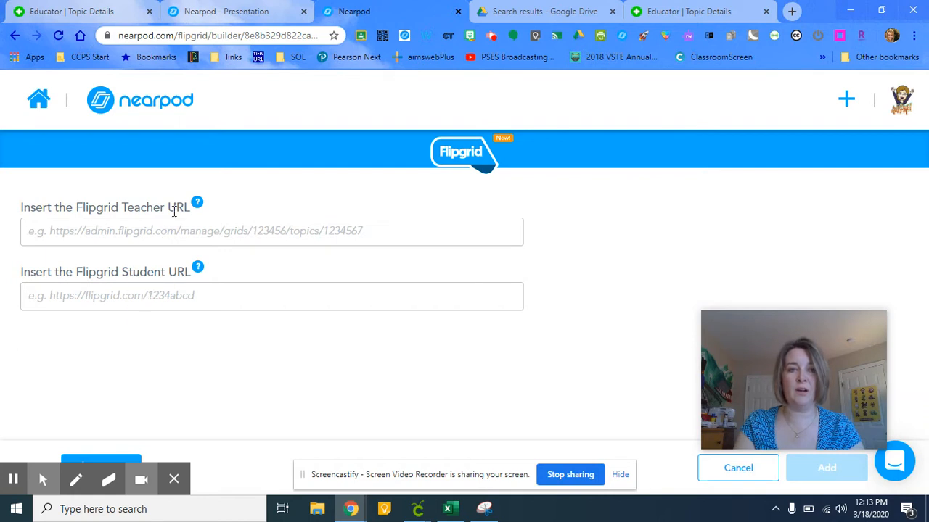
{"action": "left_click", "coordinate": [176, 222]}
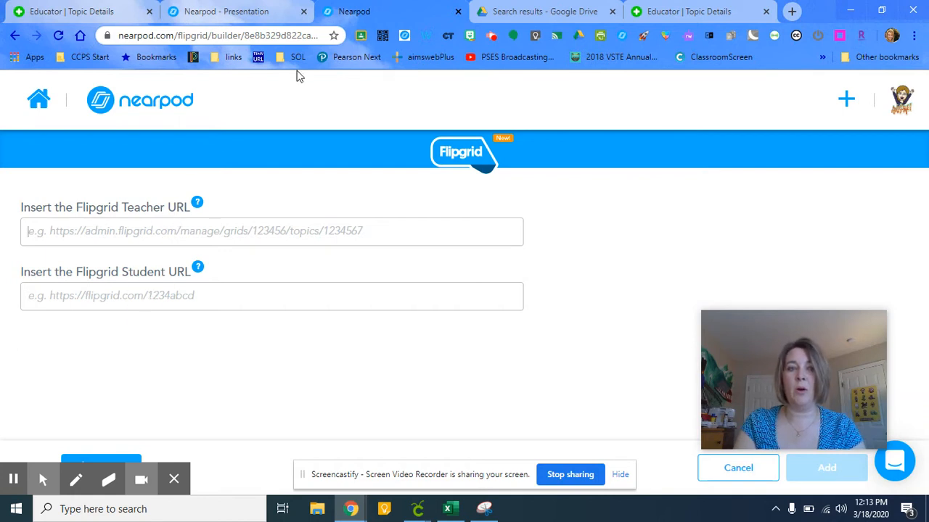
Step: Copy the Flipgrid topic's page address and paste it as the Flipgrid Teacher URL
{"action": "left_click", "coordinate": [666, 15]}
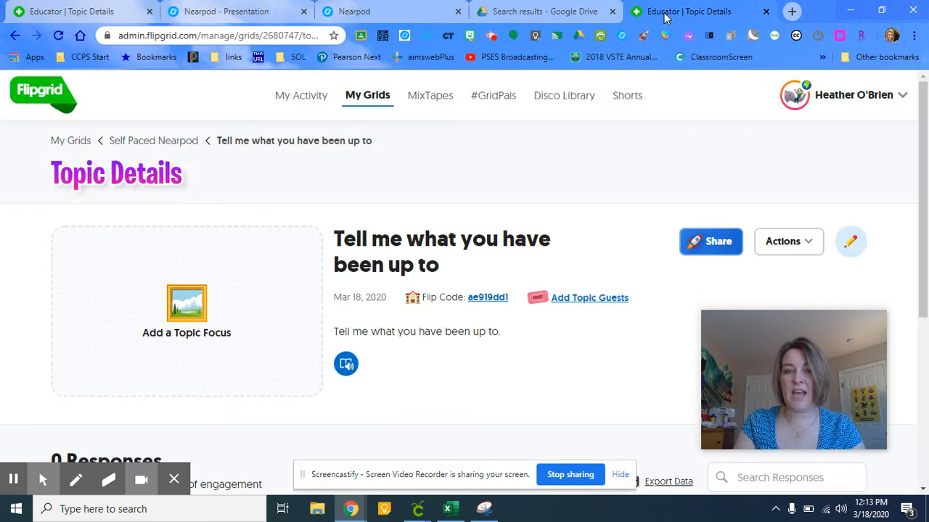
{"action": "left_click_drag", "start_coordinate": [922, 185], "coordinate": [920, 203]}
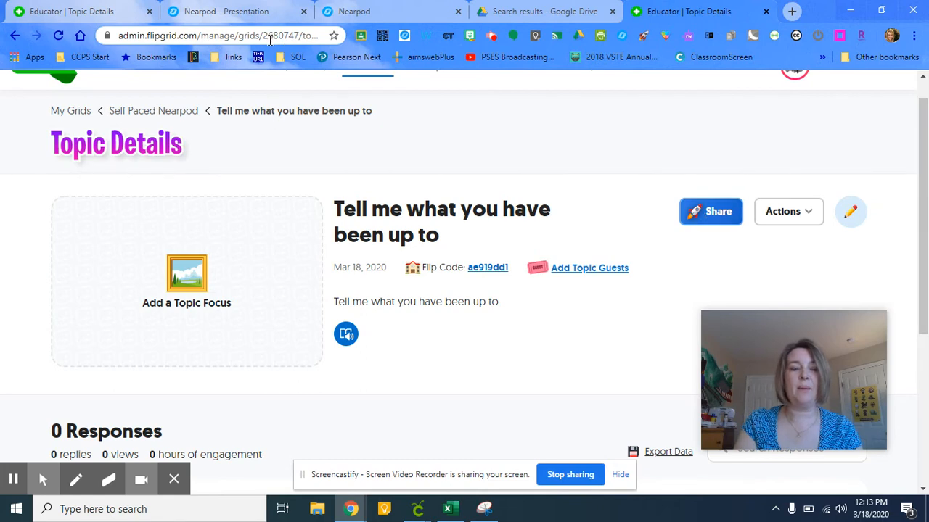
{"action": "left_click", "coordinate": [234, 37]}
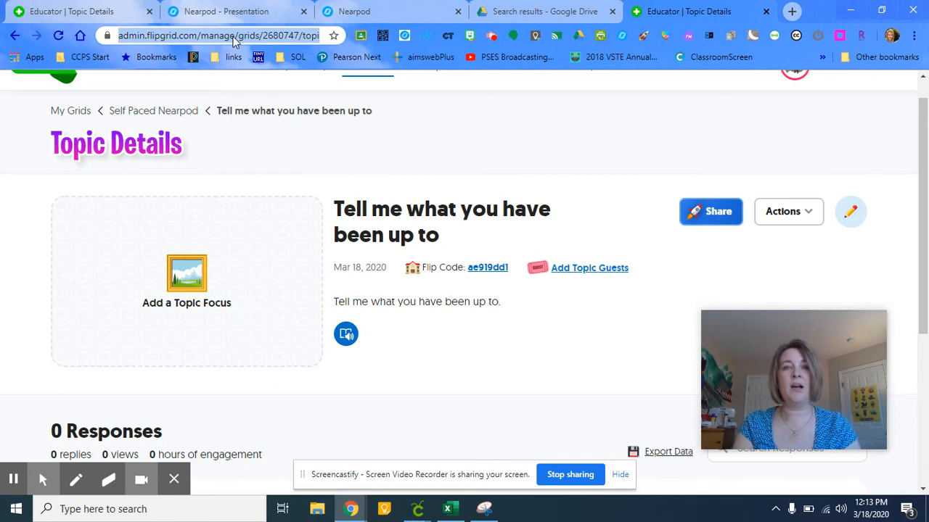
{"action": "left_click", "coordinate": [194, 12]}
{"action": "left_click", "coordinate": [395, 15]}
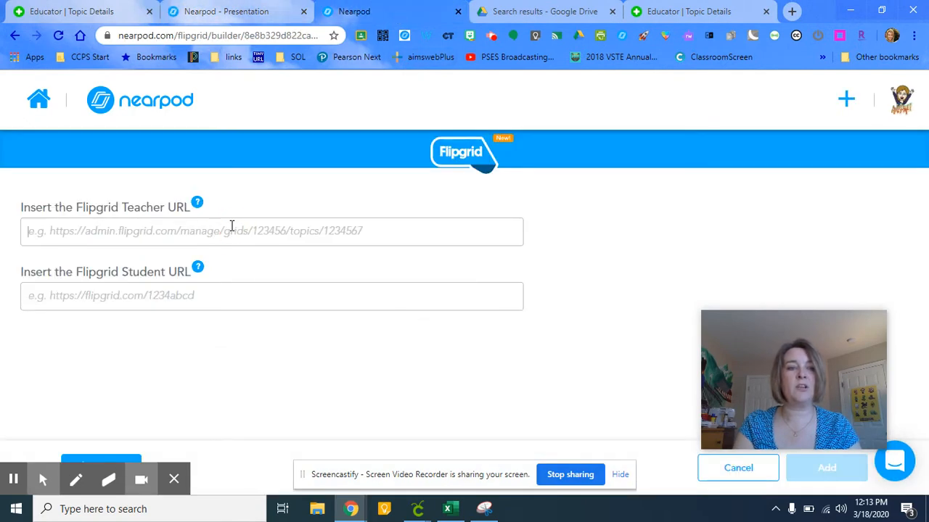
{"action": "type", "text": "https://admin.flipgrid.com/manage/grids/2680747/topics/7337245"}
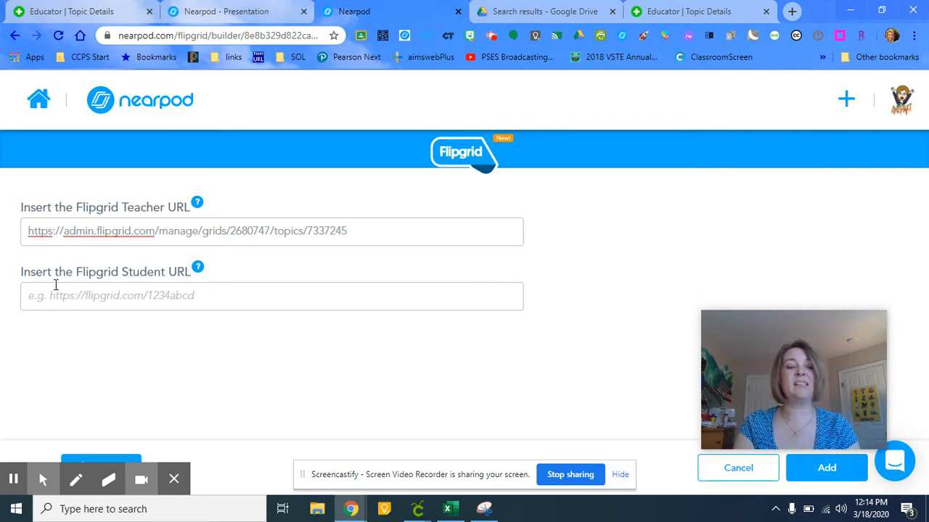
Step: Copy the topic's student share link from Flipgrid and paste it as the Flipgrid Student URL
{"action": "left_click", "coordinate": [136, 298]}
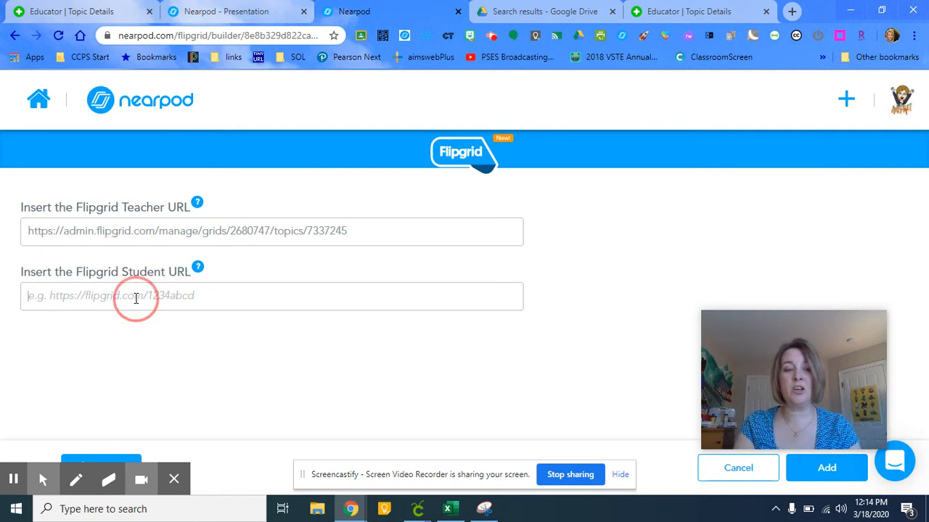
{"action": "left_click", "coordinate": [674, 11]}
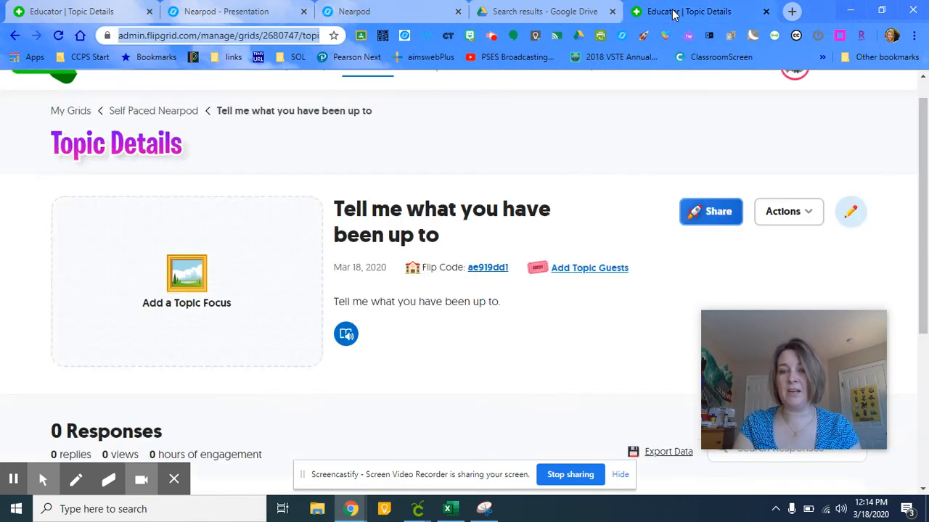
{"action": "left_click", "coordinate": [717, 227]}
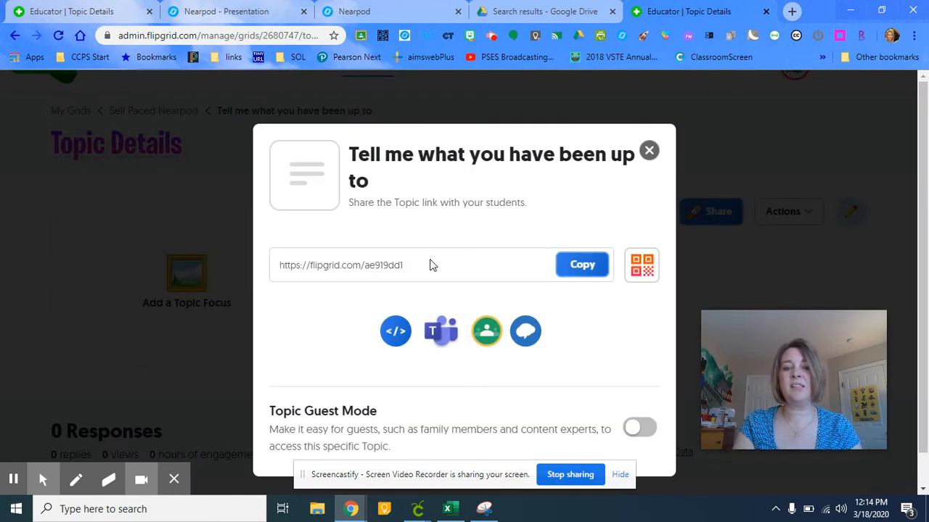
{"action": "left_click", "coordinate": [564, 265]}
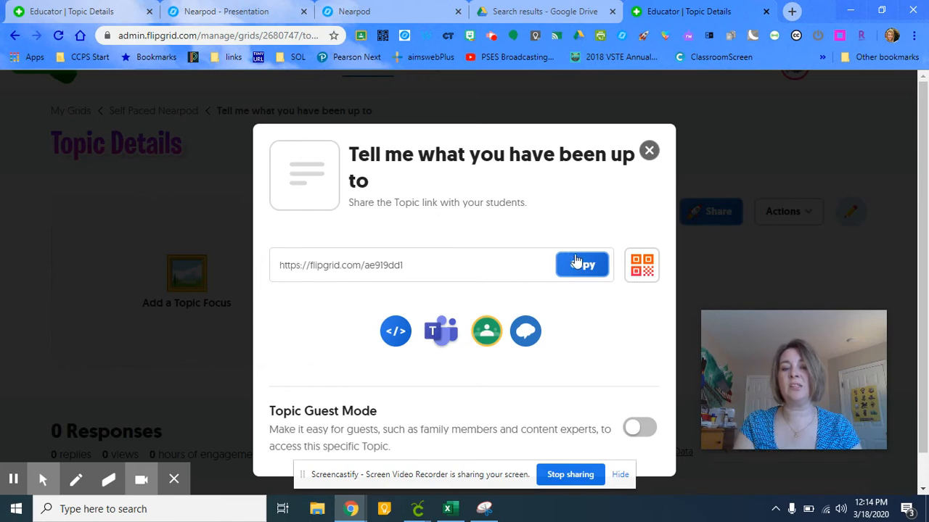
{"action": "left_click", "coordinate": [576, 263]}
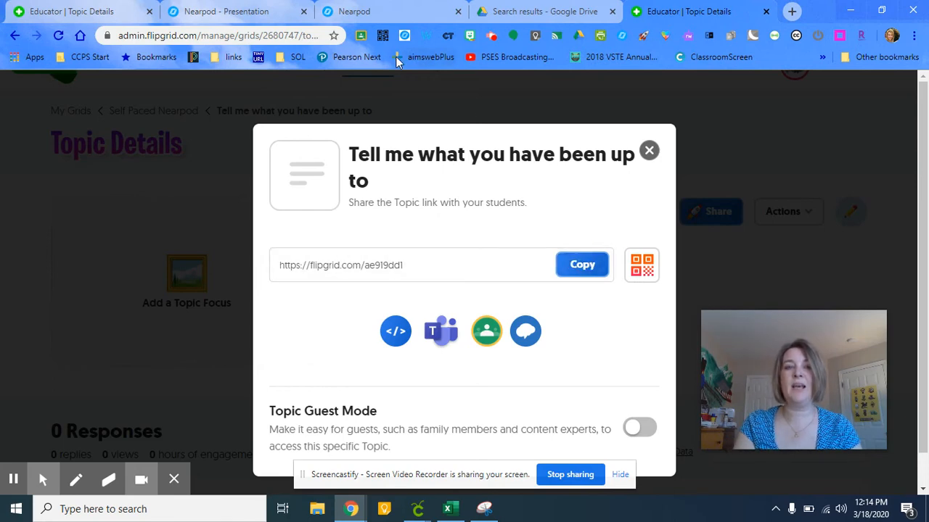
{"action": "left_click", "coordinate": [391, 12]}
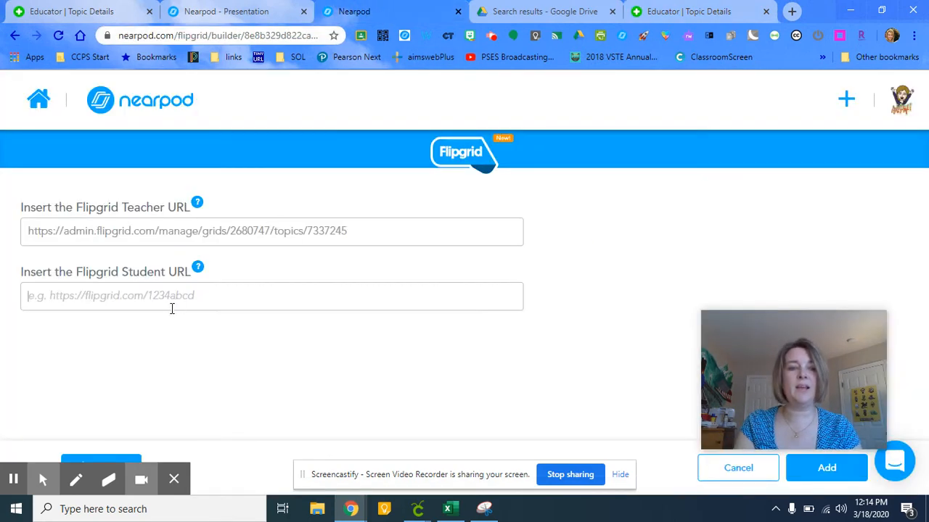
{"action": "left_click", "coordinate": [165, 297]}
{"action": "key", "text": "ctrl+v"}
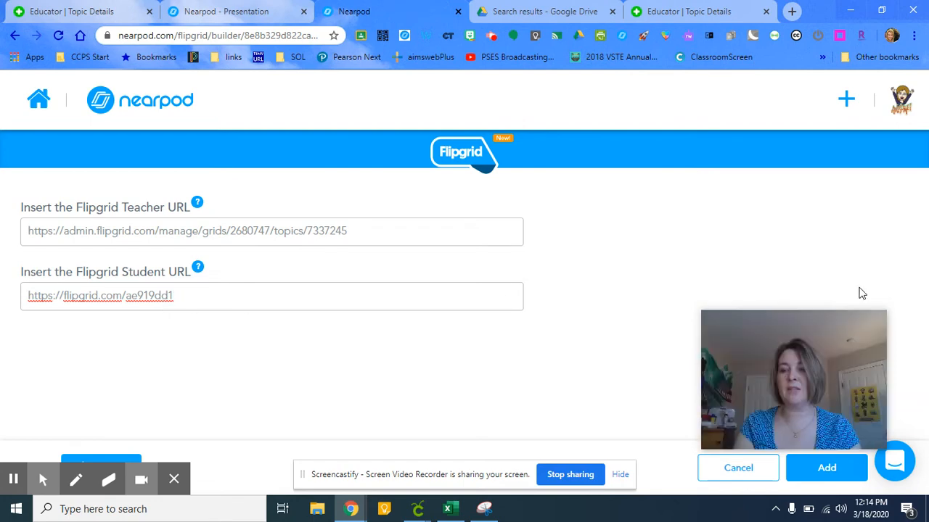
Step: Add the Flipgrid activity to the lesson
{"action": "mouse_move", "coordinate": [796, 381]}
{"action": "left_click_drag", "start_coordinate": [797, 381], "coordinate": [788, 263]}
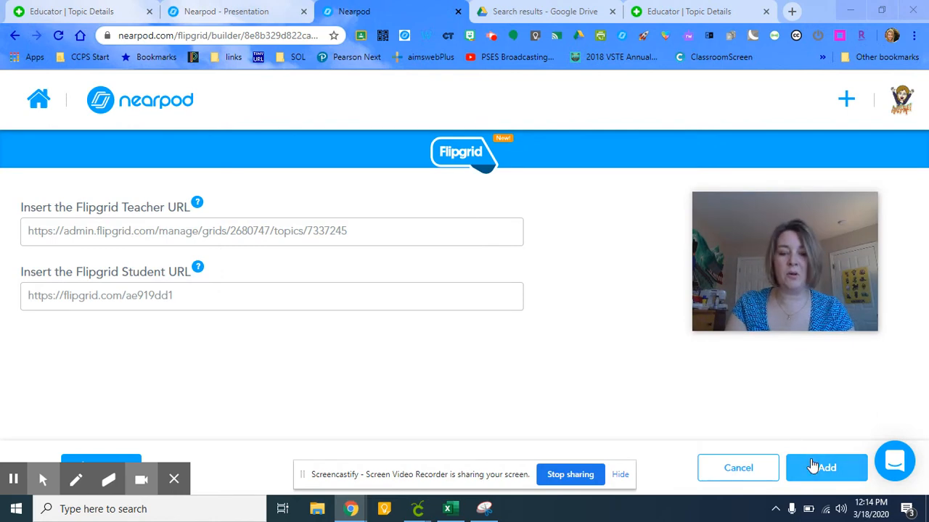
{"action": "left_click", "coordinate": [813, 459]}
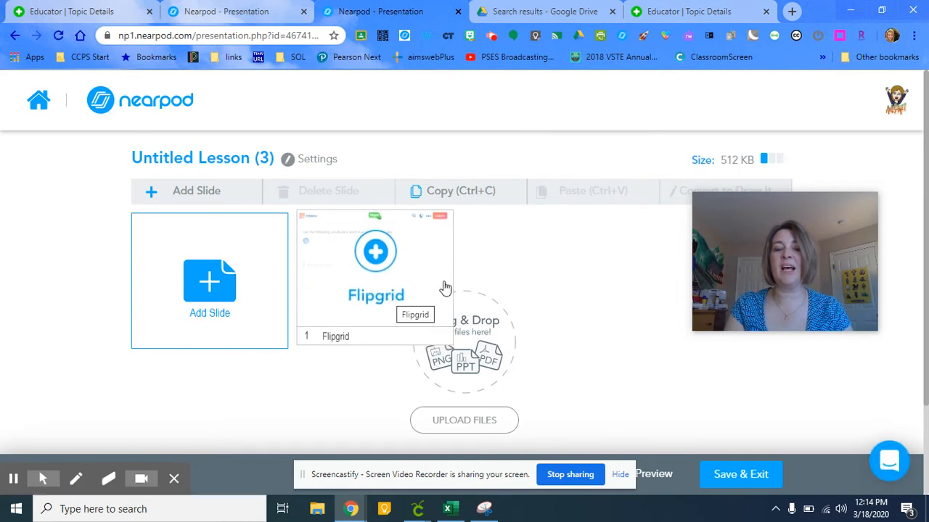
Step: Add a new content slide using the Slide option
{"action": "left_click", "coordinate": [217, 288]}
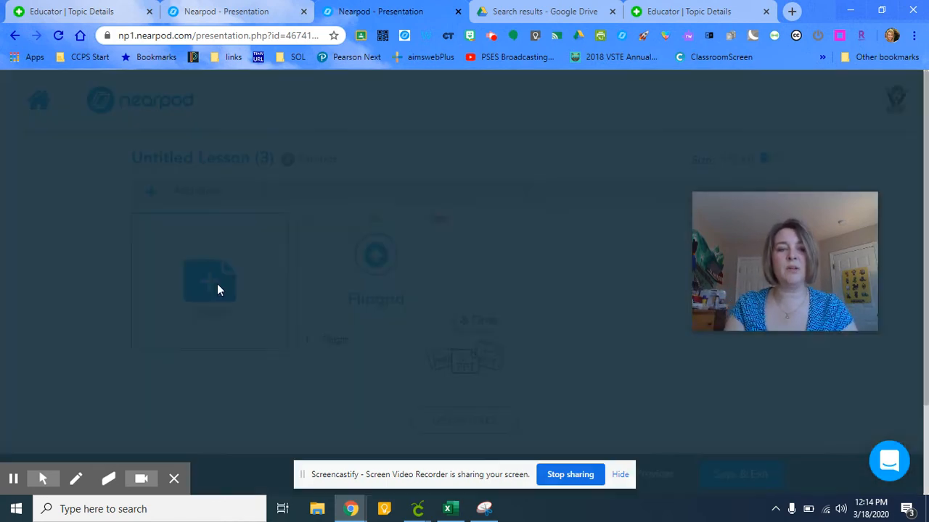
{"action": "left_click", "coordinate": [319, 269]}
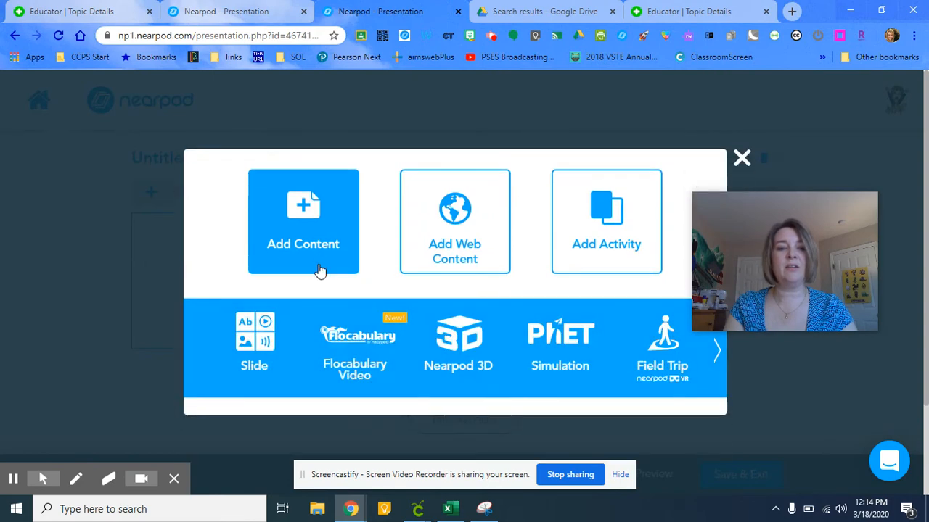
{"action": "left_click", "coordinate": [255, 348]}
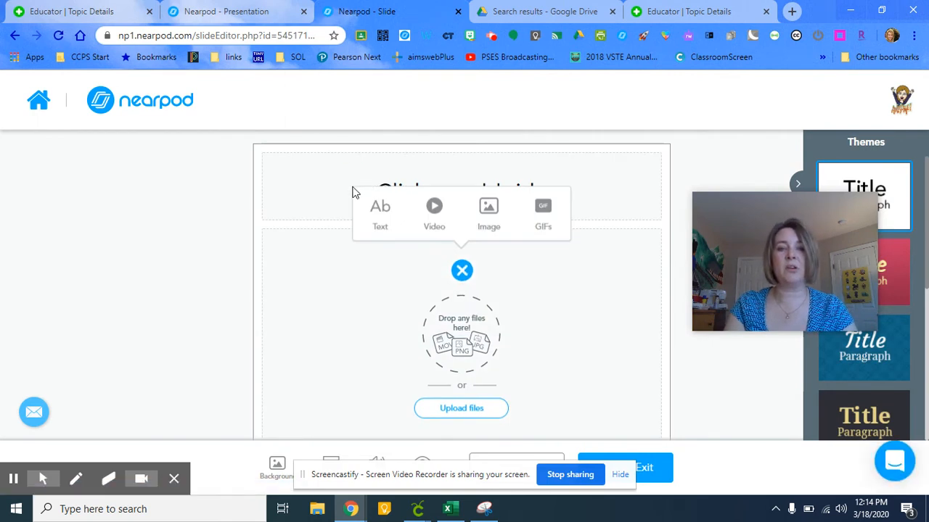
Step: Enter the slide title "Self Paced Nearpod with Flipgrid"
{"action": "left_click", "coordinate": [410, 173]}
{"action": "type", "text": "S"}
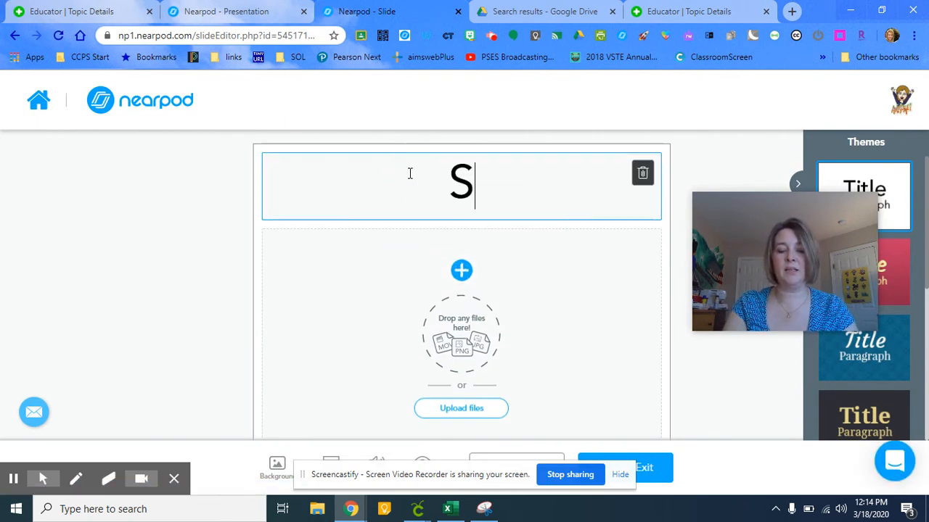
{"action": "type", "text": "elf Paced N"}
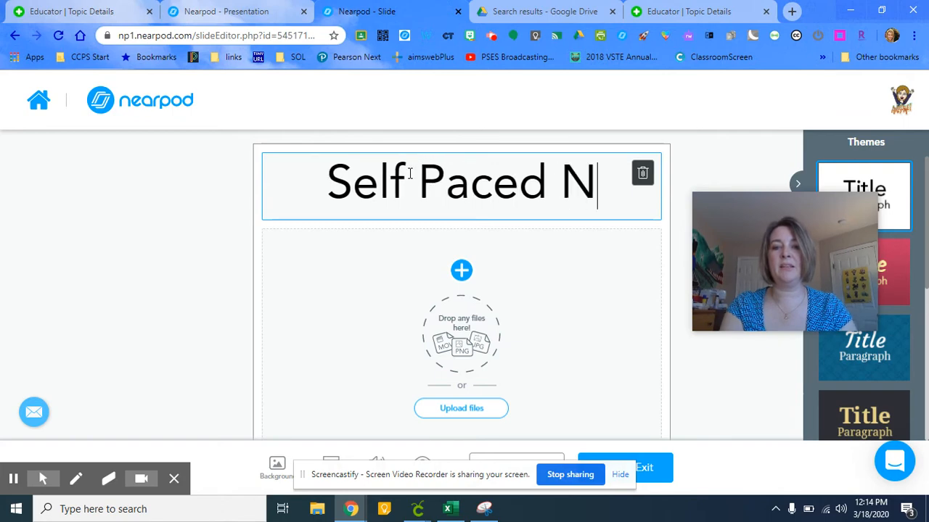
{"action": "type", "text": "earpod with "}
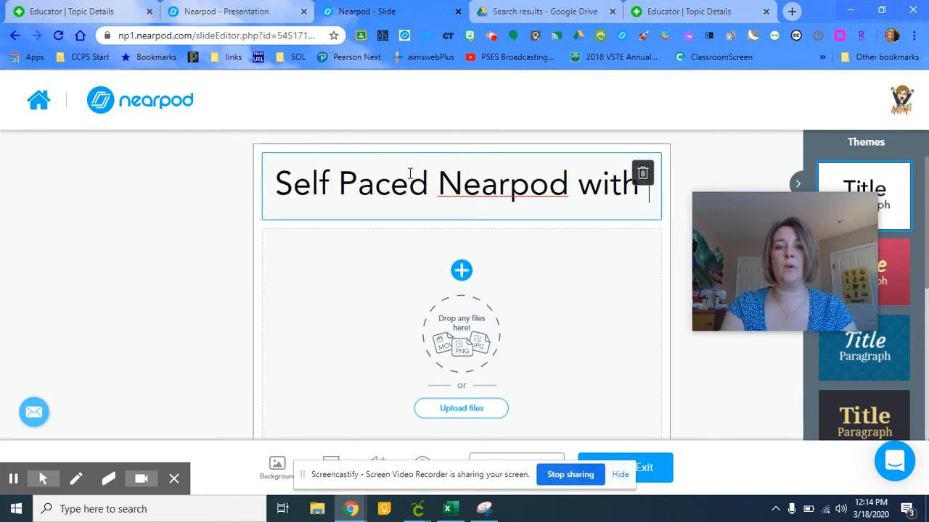
{"action": "type", "text": "Flipgrid"}
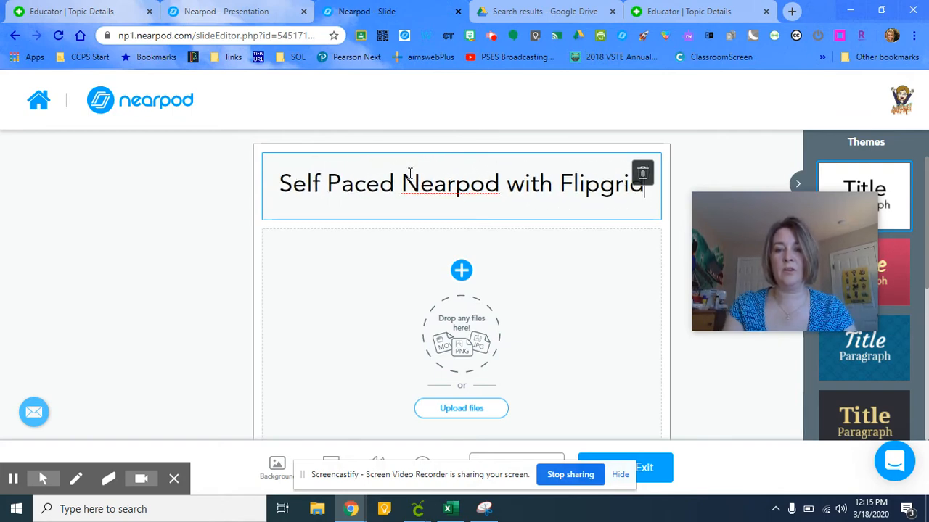
Step: Apply the blue Title Paragraph theme to the slide, save it, and accept the lesson-wide theme change
{"action": "left_click", "coordinate": [885, 368]}
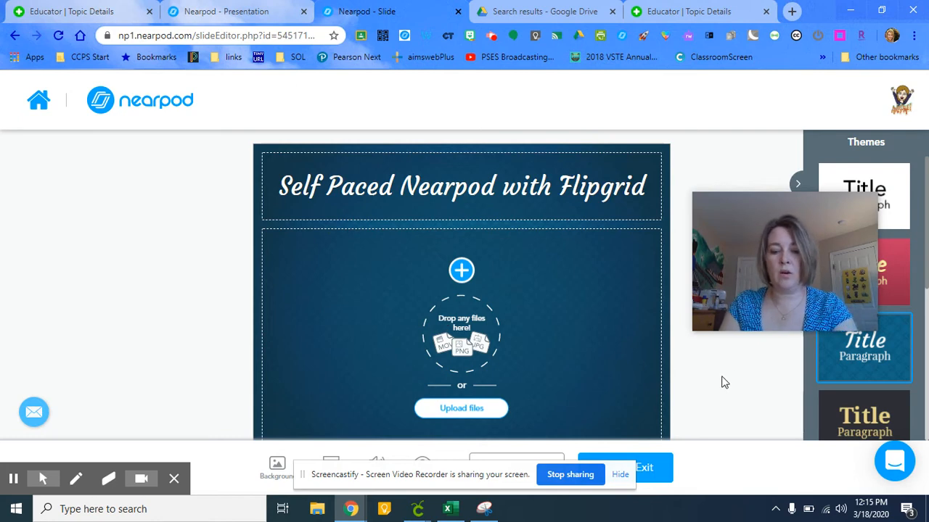
{"action": "key", "text": "XF86MonBrightnessDown"}
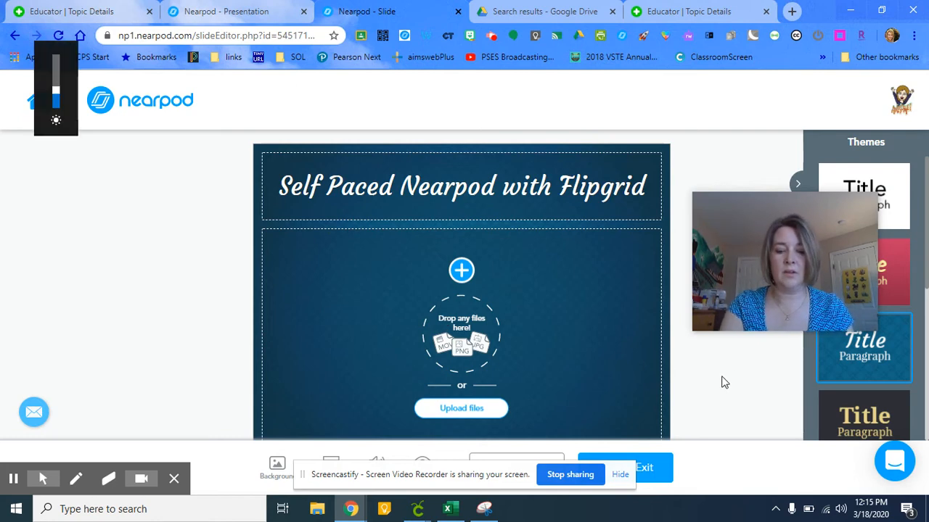
{"action": "key", "text": "F11"}
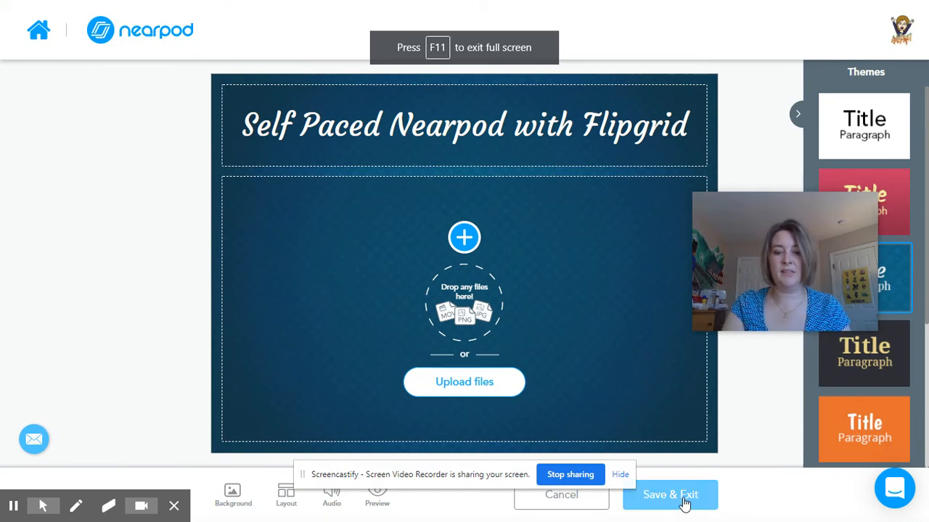
{"action": "left_click", "coordinate": [684, 501]}
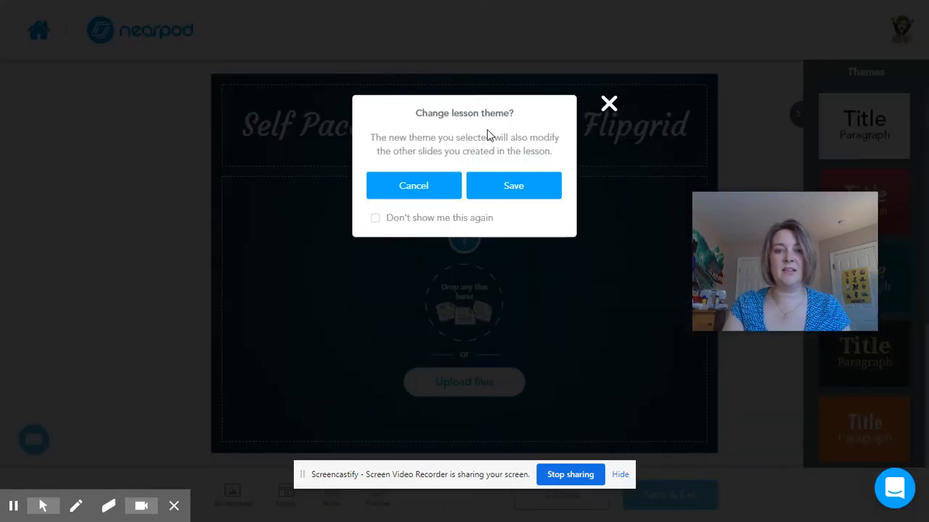
{"action": "left_click", "coordinate": [514, 192]}
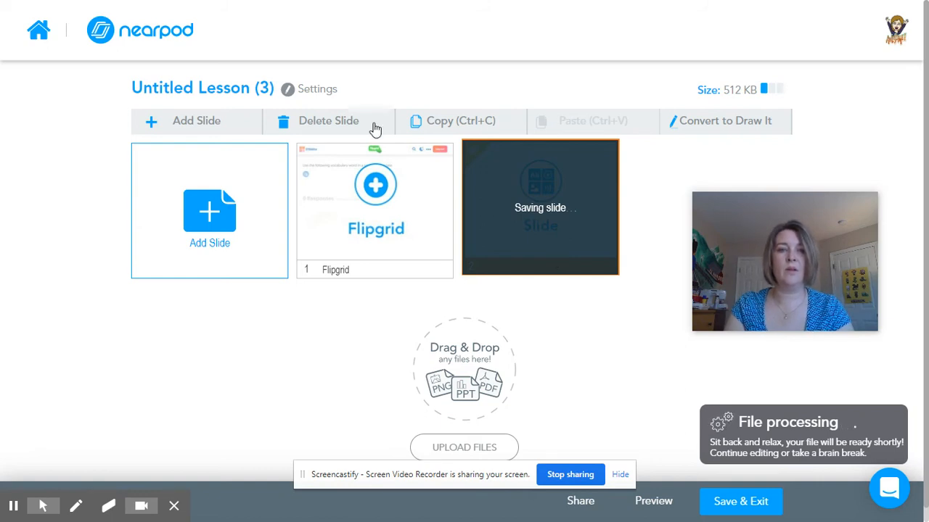
Step: Rename the lesson to "Self Paced Nearpod with Flipgrid"
{"action": "left_click", "coordinate": [228, 92]}
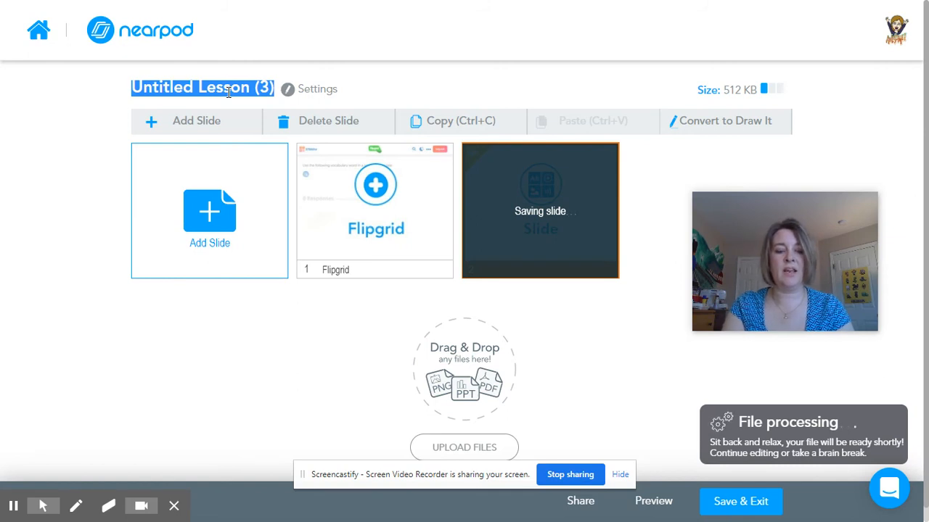
{"action": "type", "text": "SELF"}
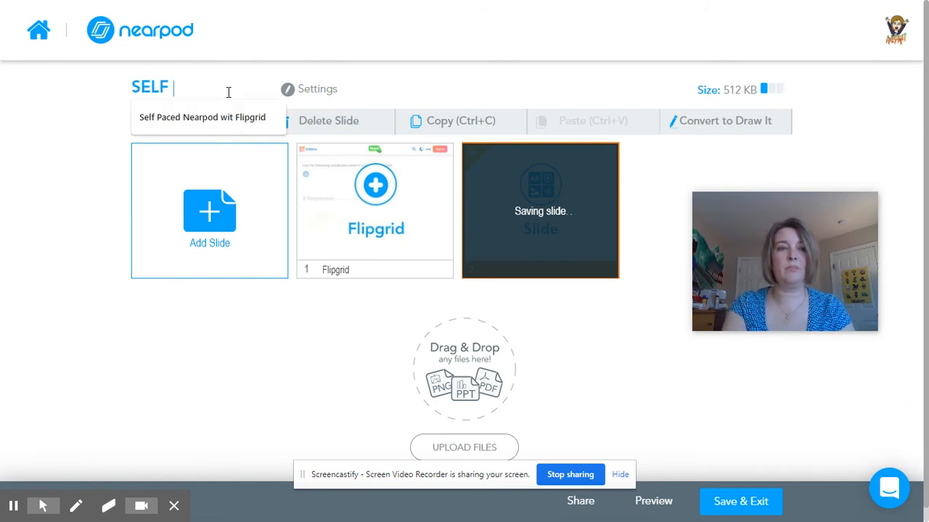
{"action": "left_click", "coordinate": [224, 119]}
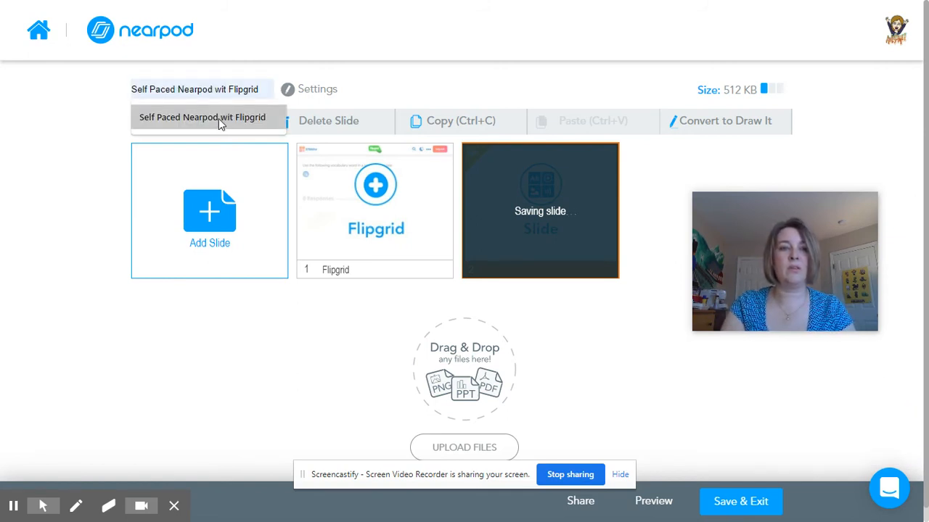
{"action": "left_click", "coordinate": [243, 122]}
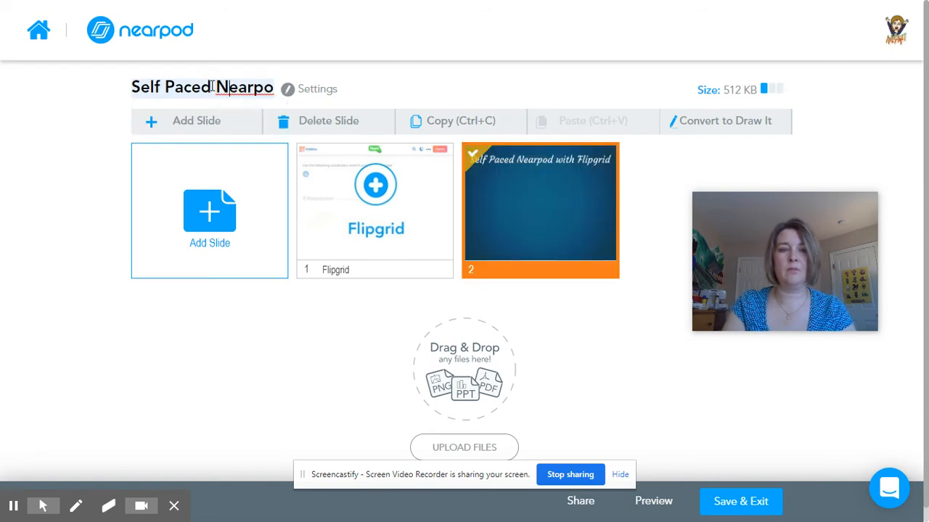
{"action": "key", "text": "Right"}
{"action": "key", "text": "Right"}
{"action": "key", "text": "Right"}
{"action": "key", "text": "Right"}
{"action": "key", "text": "Right"}
{"action": "key", "text": "Right"}
{"action": "key", "text": "Right"}
{"action": "key", "text": "Right"}
{"action": "key", "text": "Right"}
{"action": "key", "text": "Right"}
{"action": "key", "text": "Right"}
{"action": "key", "text": "Right"}
{"action": "key", "text": "Right"}
{"action": "key", "text": "Right"}
{"action": "key", "text": "Right"}
{"action": "key", "text": "Right"}
{"action": "key", "text": "Right"}
{"action": "key", "text": "Right"}
{"action": "key", "text": "Right"}
{"action": "left_click", "coordinate": [209, 87]}
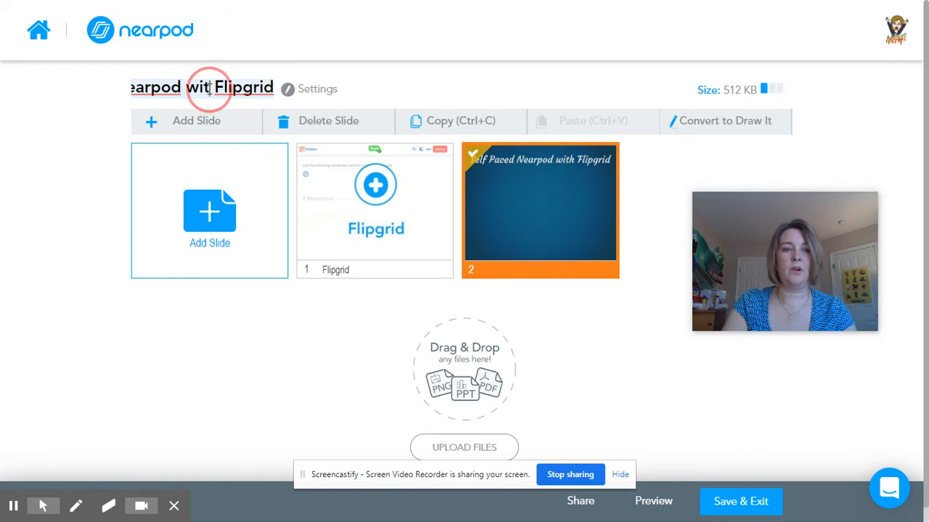
{"action": "type", "text": "h"}
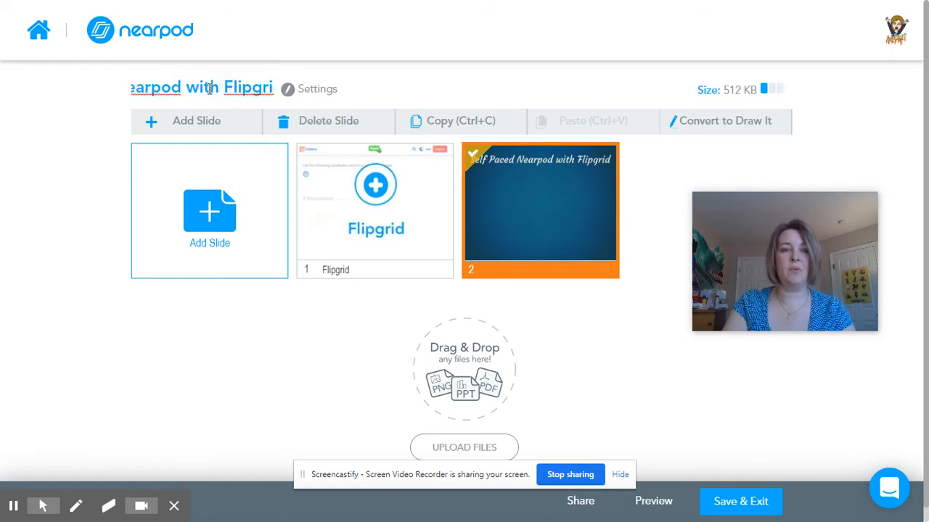
Step: Move the title slide ahead of the Flipgrid slide so it comes first in the lesson
{"action": "left_click", "coordinate": [508, 202]}
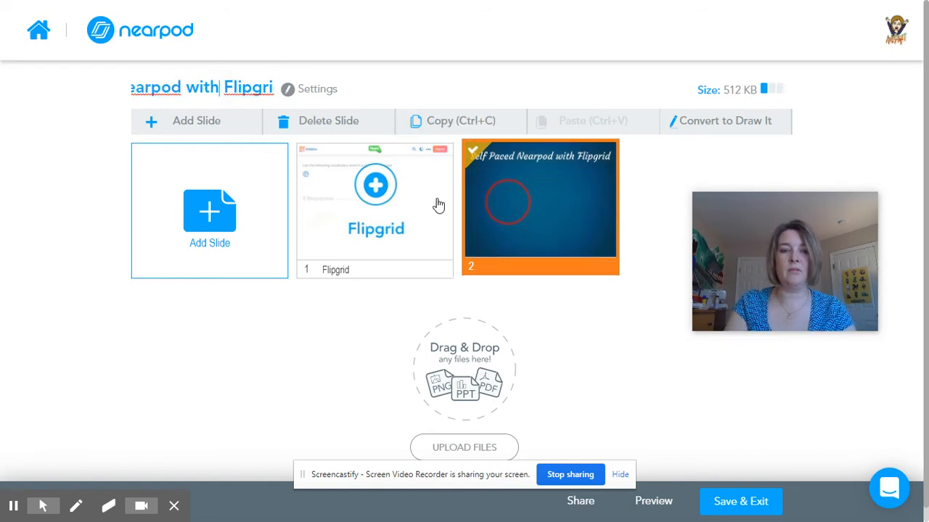
{"action": "left_click_drag", "start_coordinate": [438, 206], "coordinate": [317, 216]}
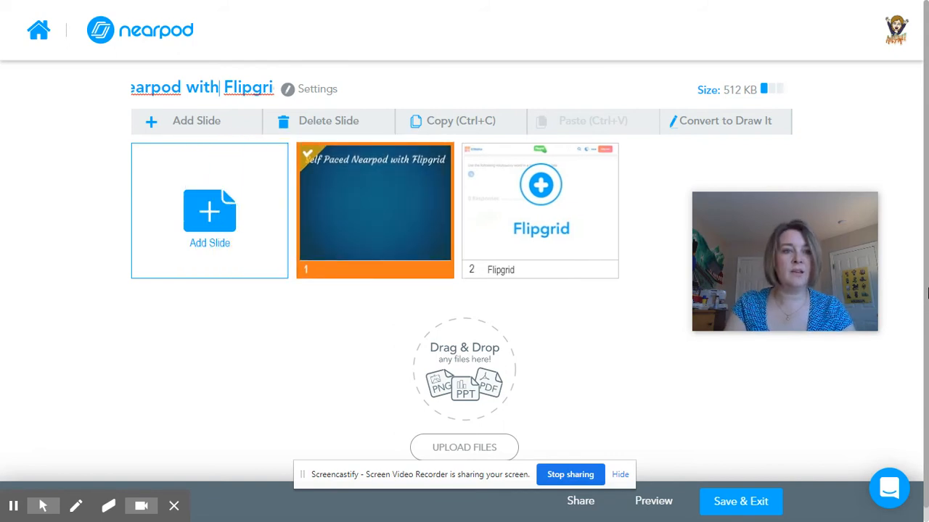
{"action": "left_click_drag", "start_coordinate": [926, 291], "coordinate": [918, 224]}
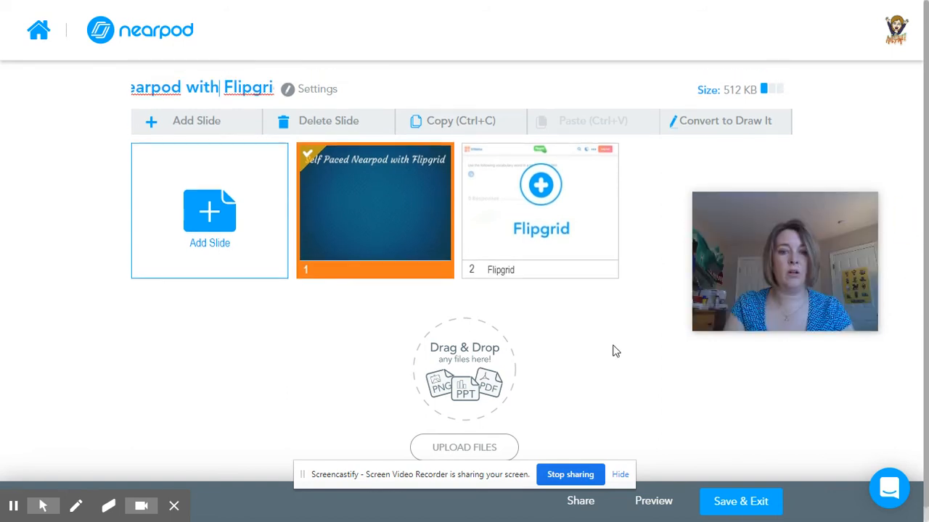
{"action": "left_click", "coordinate": [614, 350]}
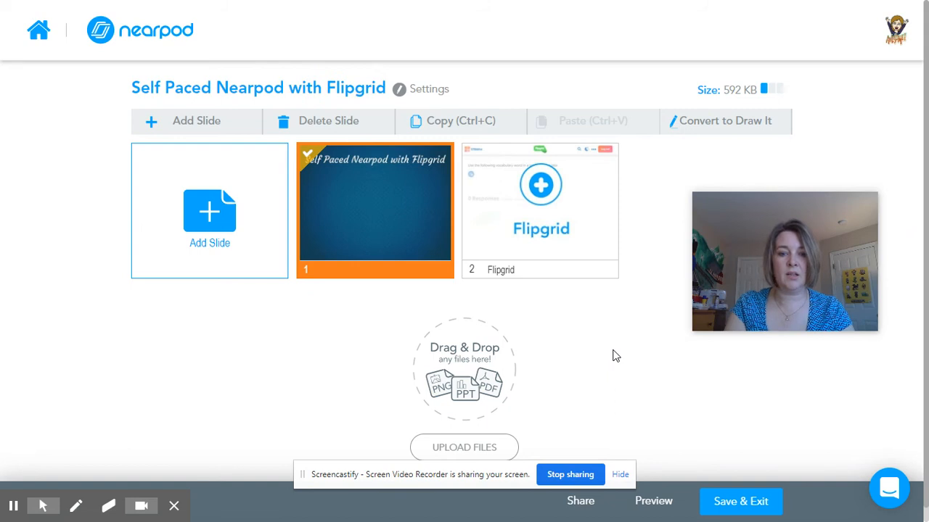
Step: Open the lesson details for saving and set the grade to Other
{"action": "left_click", "coordinate": [763, 512]}
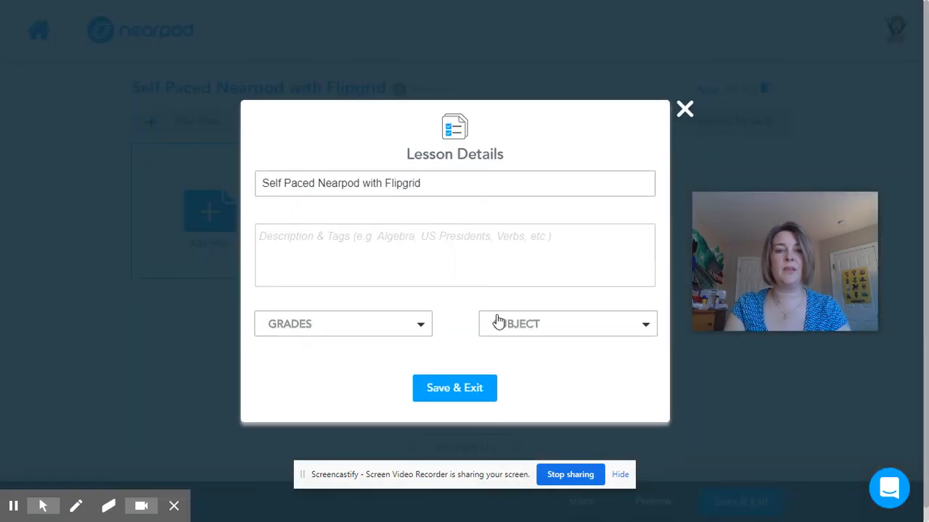
{"action": "triple_click", "coordinate": [445, 183]}
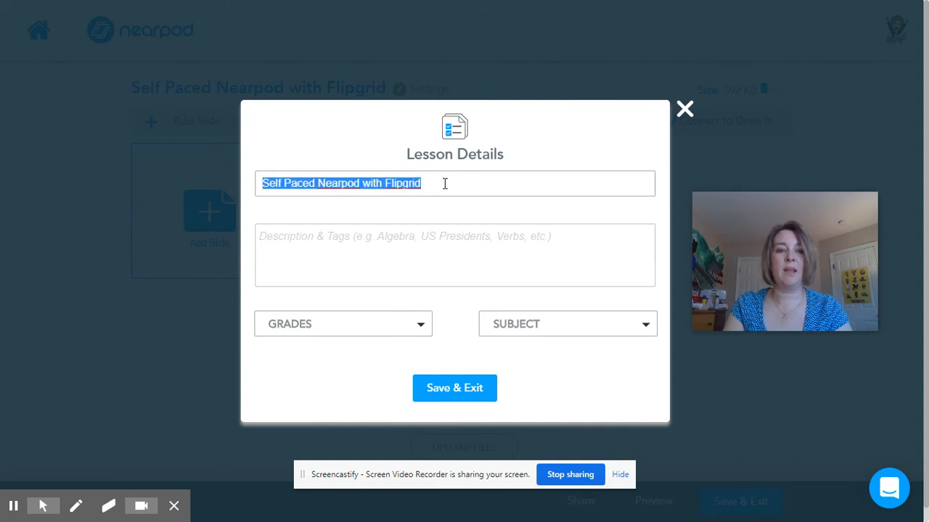
{"action": "left_click", "coordinate": [391, 340]}
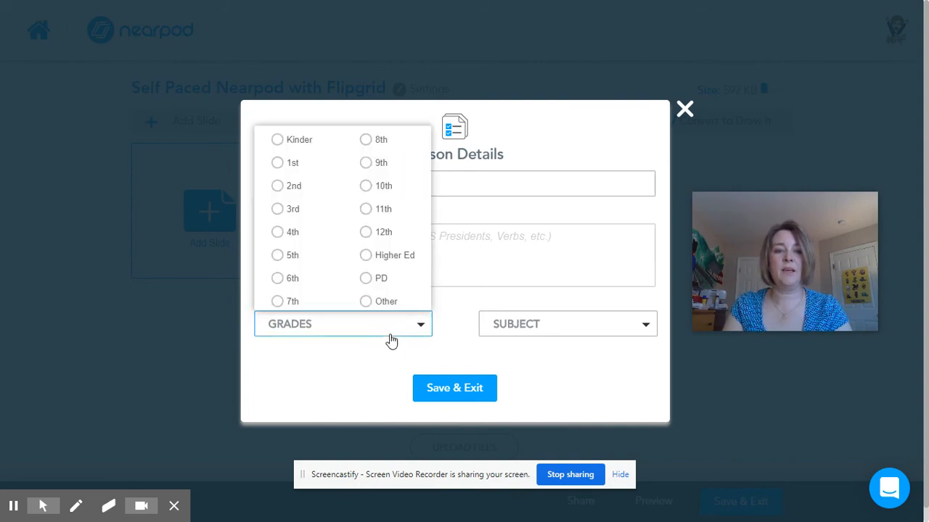
{"action": "left_click", "coordinate": [366, 302]}
Step: Set the lesson subject to Other and save the lesson
{"action": "left_click", "coordinate": [563, 326]}
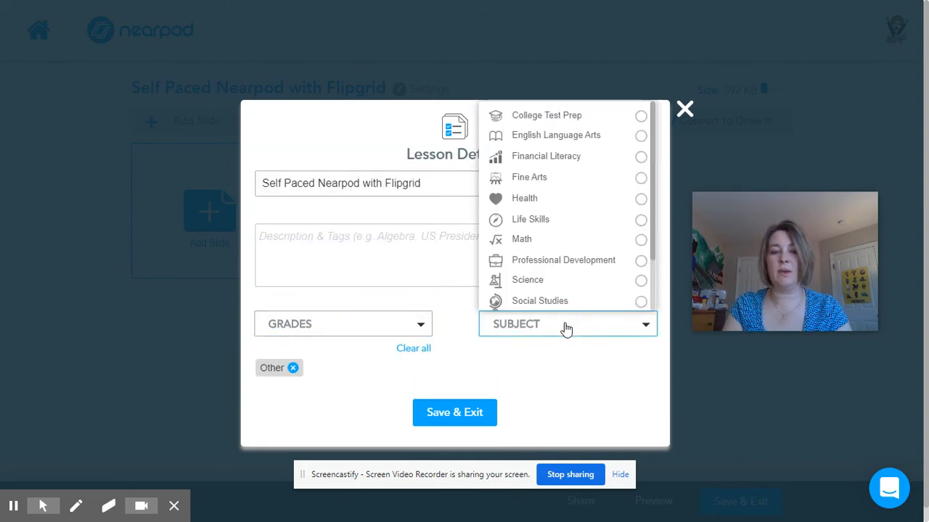
{"action": "left_click_drag", "start_coordinate": [650, 225], "coordinate": [643, 299]}
{"action": "right_click", "coordinate": [643, 303]}
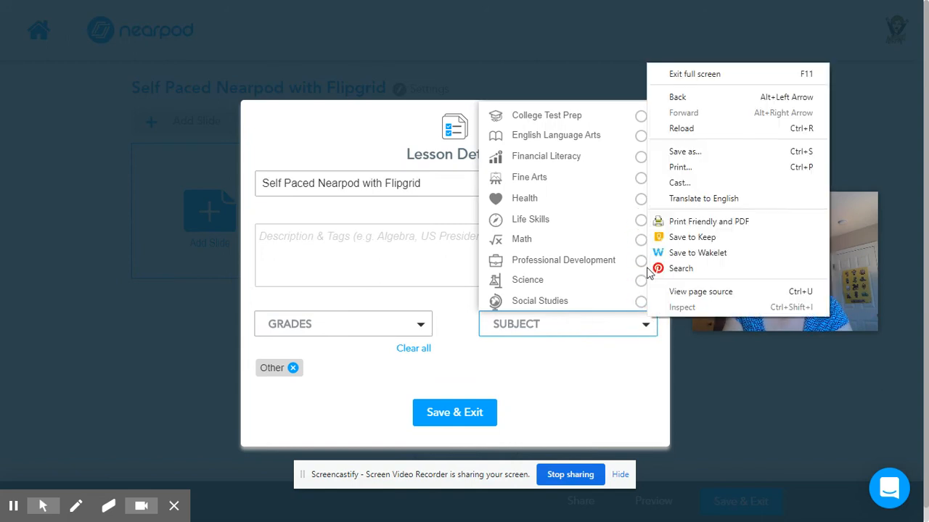
{"action": "left_click", "coordinate": [622, 33]}
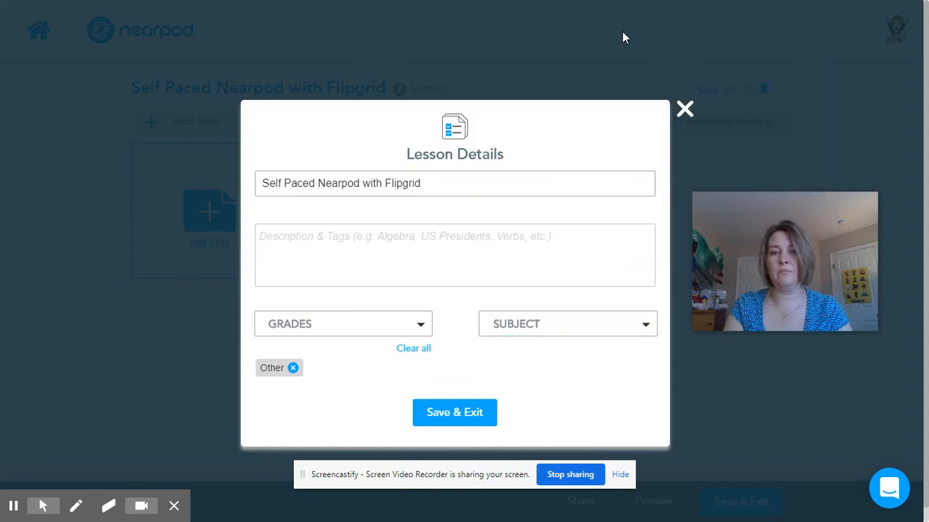
{"action": "left_click", "coordinate": [645, 327]}
{"action": "left_click_drag", "start_coordinate": [655, 234], "coordinate": [650, 305]}
{"action": "left_click", "coordinate": [641, 299]}
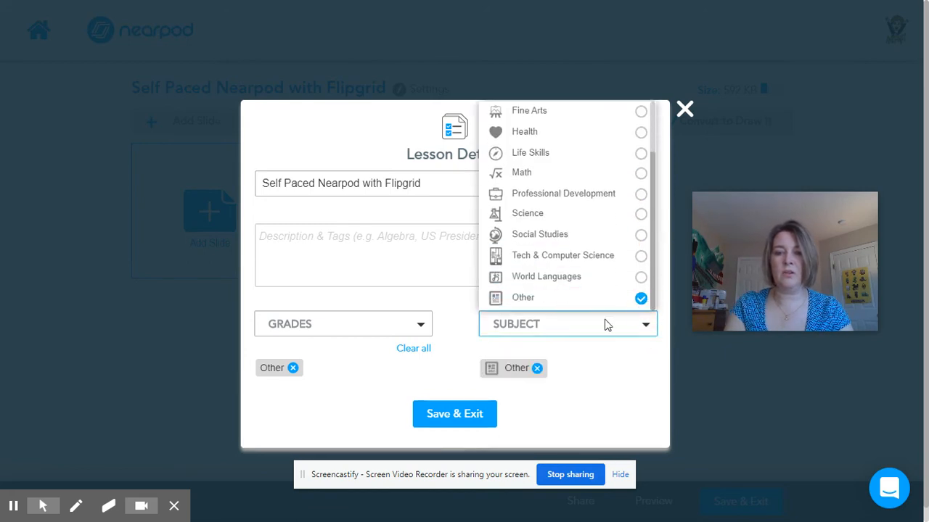
{"action": "left_click", "coordinate": [471, 417]}
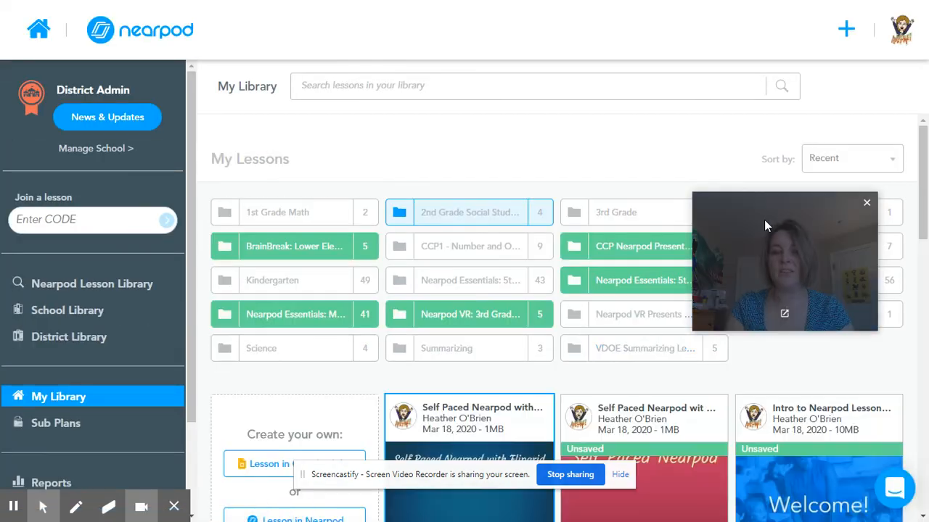
{"action": "left_click_drag", "start_coordinate": [764, 220], "coordinate": [815, 345]}
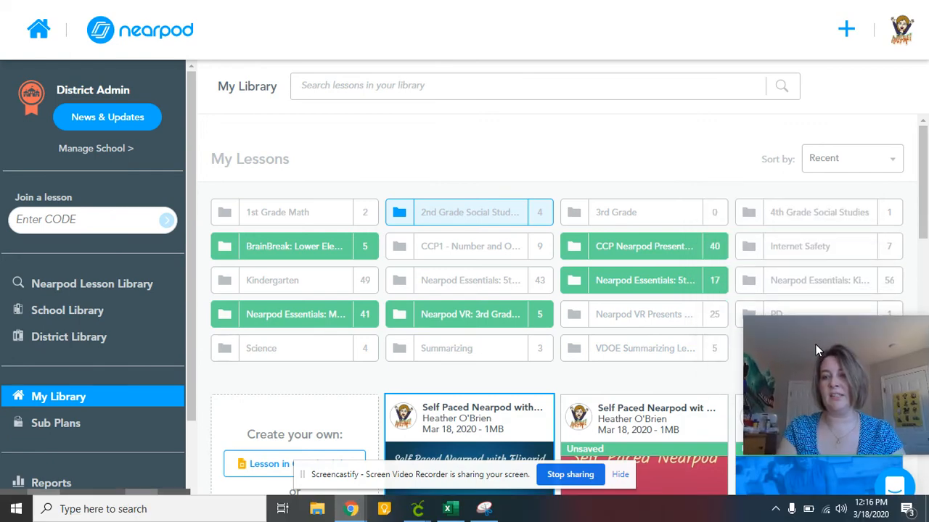
{"action": "left_click", "coordinate": [925, 178]}
{"action": "right_click", "coordinate": [916, 223]}
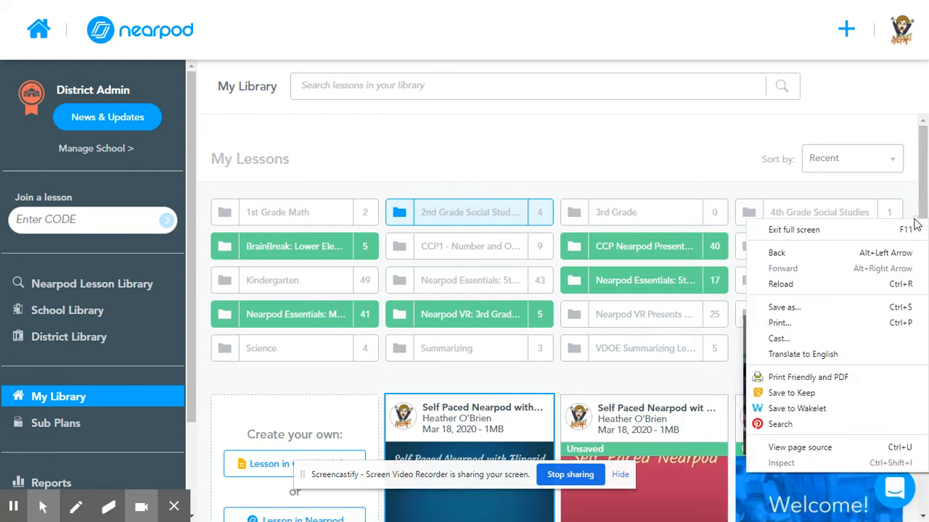
{"action": "left_click", "coordinate": [64, 396]}
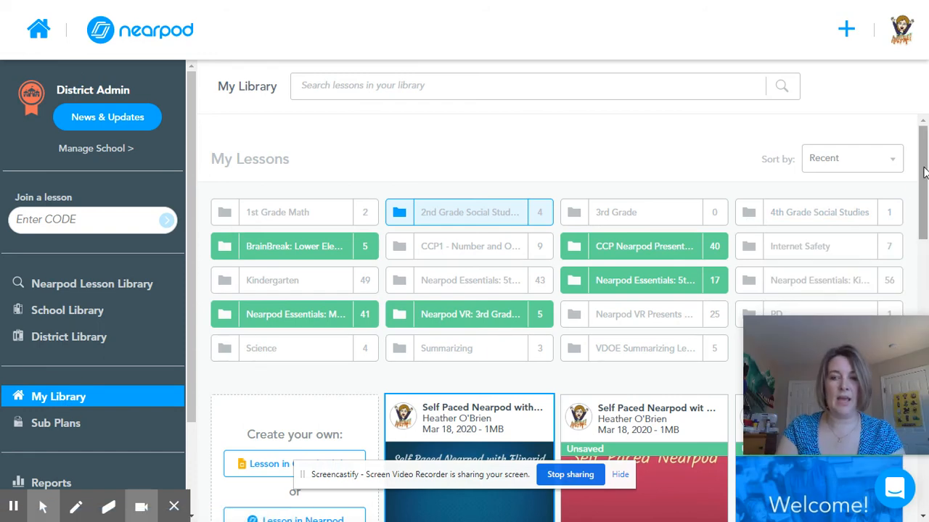
Step: Launch the Self Paced Nearpod with Flipgrid lesson in Student-Paced mode
{"action": "scroll", "coordinate": [916, 166], "scroll_direction": "down", "scroll_amount": 3}
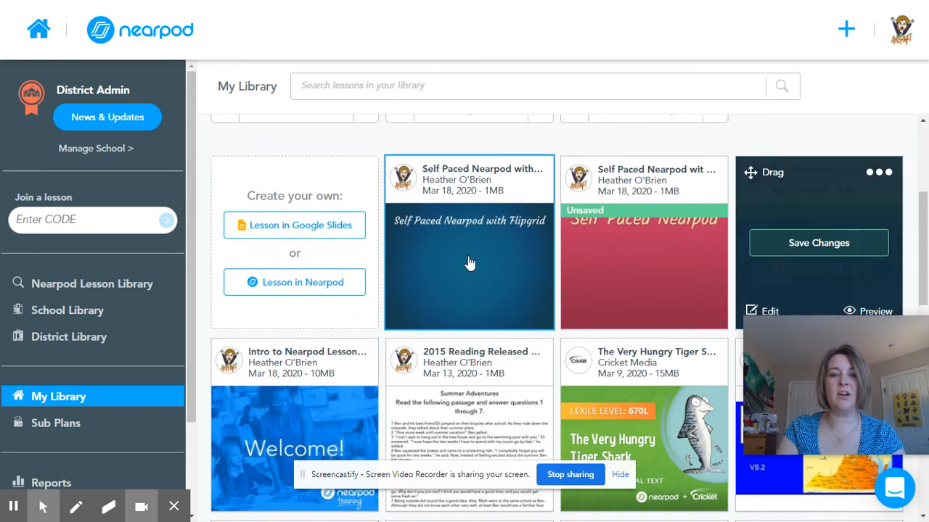
{"action": "mouse_move", "coordinate": [496, 201]}
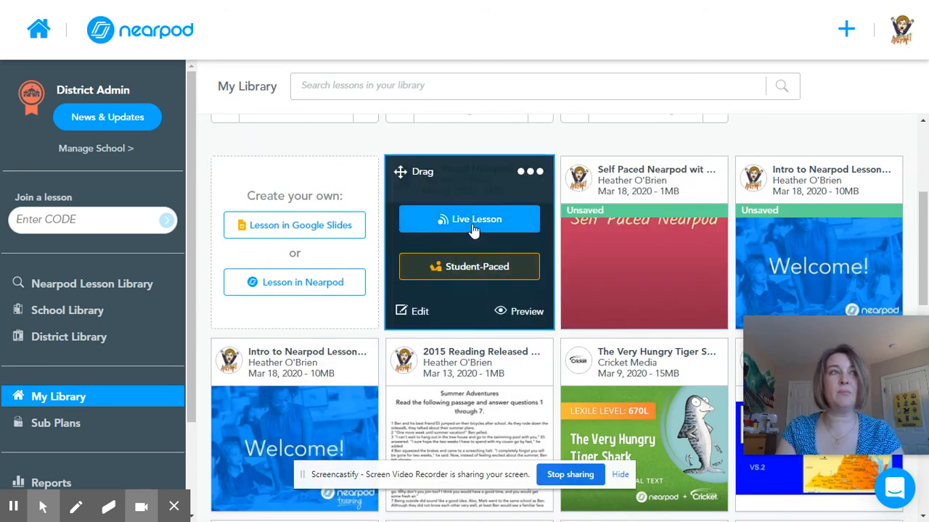
{"action": "left_click", "coordinate": [468, 271]}
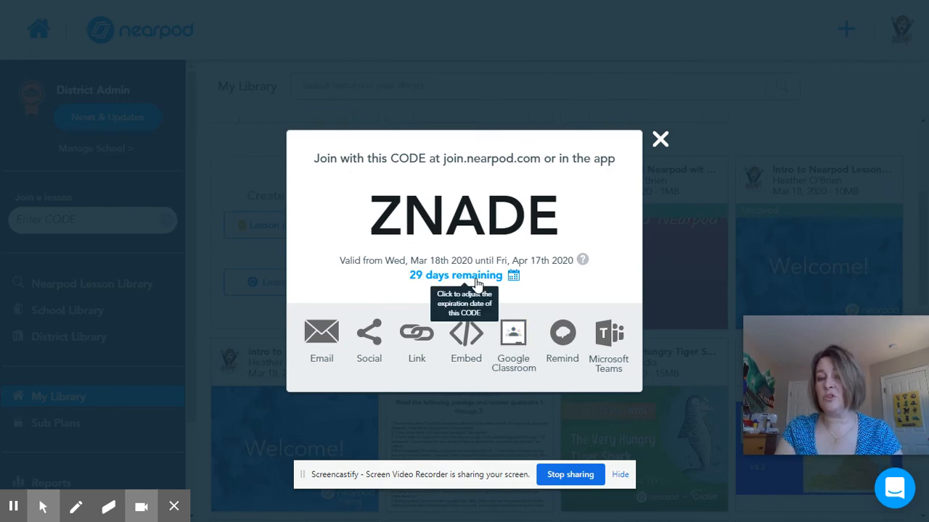
Step: Share the lesson code to Google Classroom and maximize the sharing window
{"action": "left_click", "coordinate": [517, 345]}
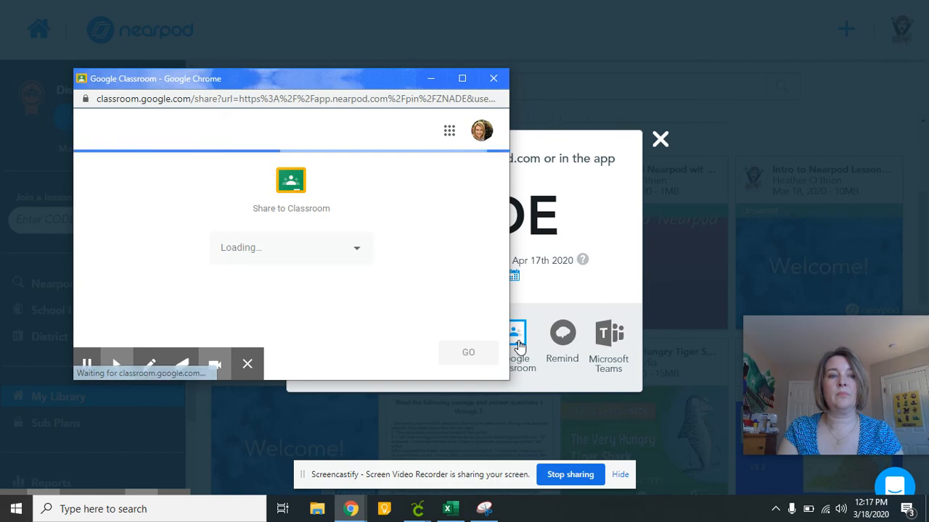
{"action": "left_click", "coordinate": [465, 83]}
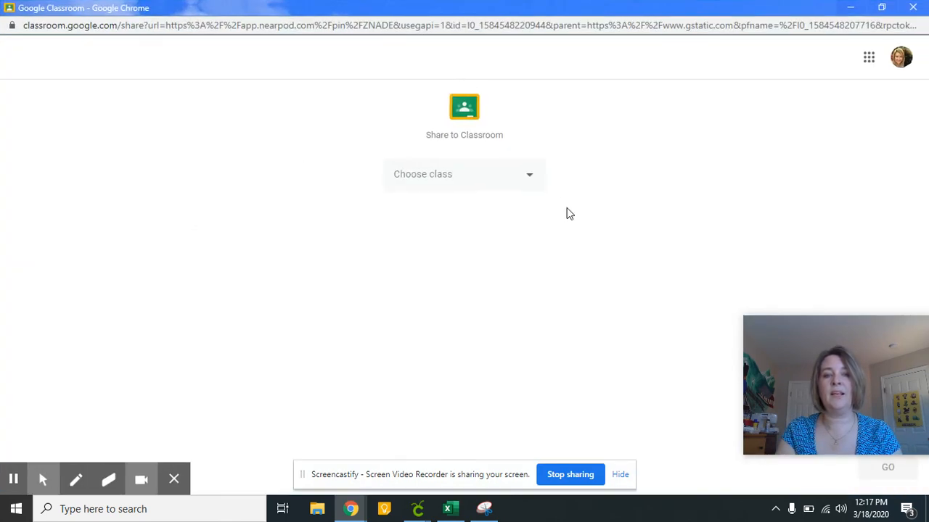
Step: Select the TIGER TV class and choose Create assignment as the sharing action
{"action": "left_click", "coordinate": [532, 179]}
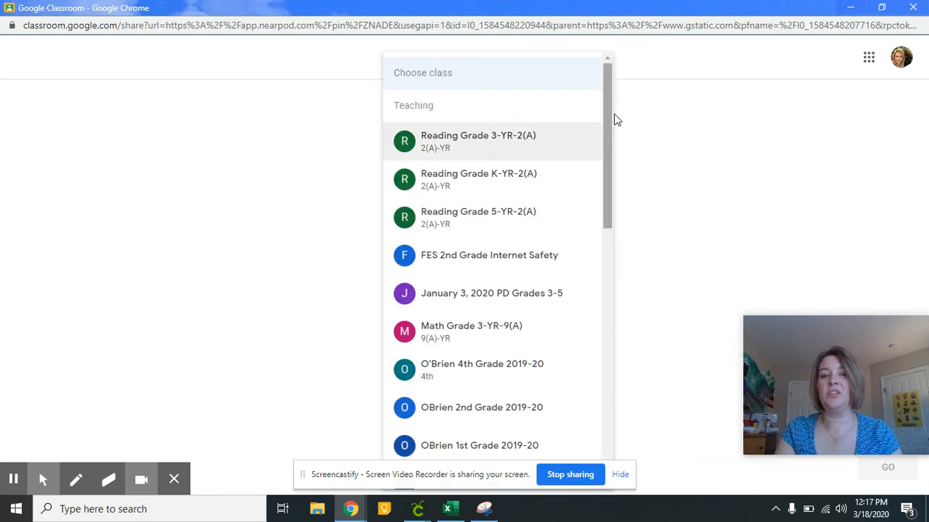
{"action": "left_click_drag", "start_coordinate": [608, 110], "coordinate": [610, 360]}
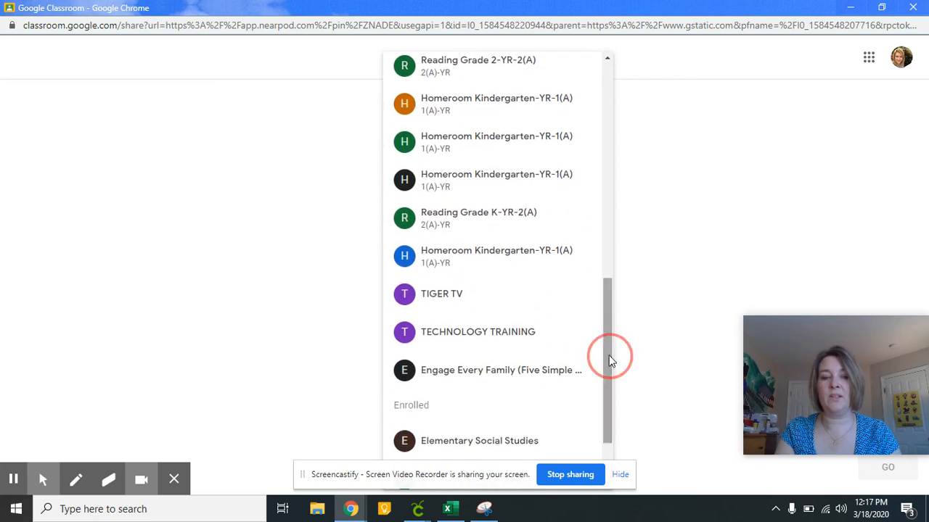
{"action": "left_click", "coordinate": [506, 298]}
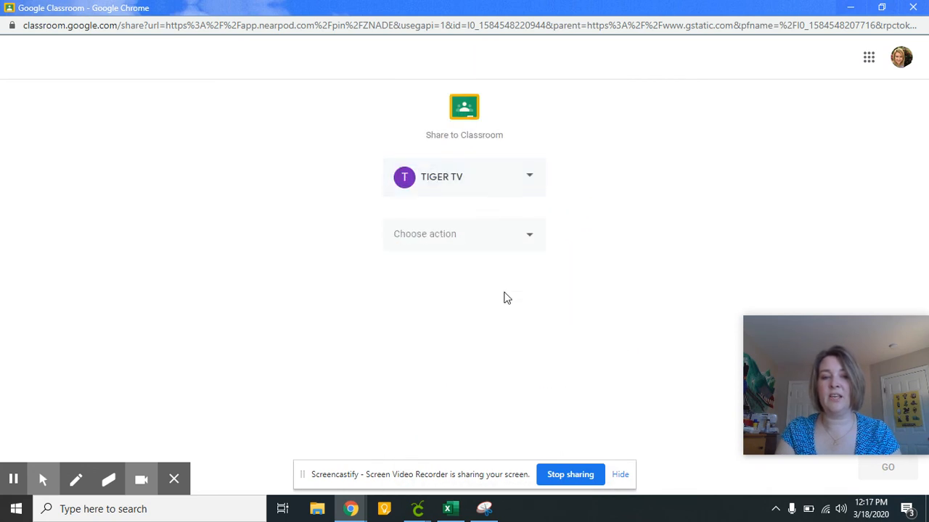
{"action": "left_click", "coordinate": [531, 242]}
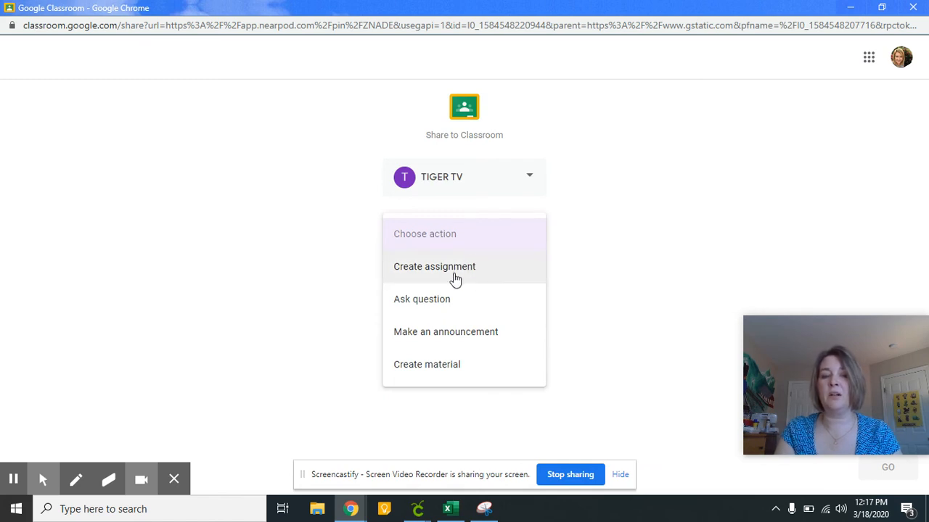
{"action": "left_click", "coordinate": [455, 280]}
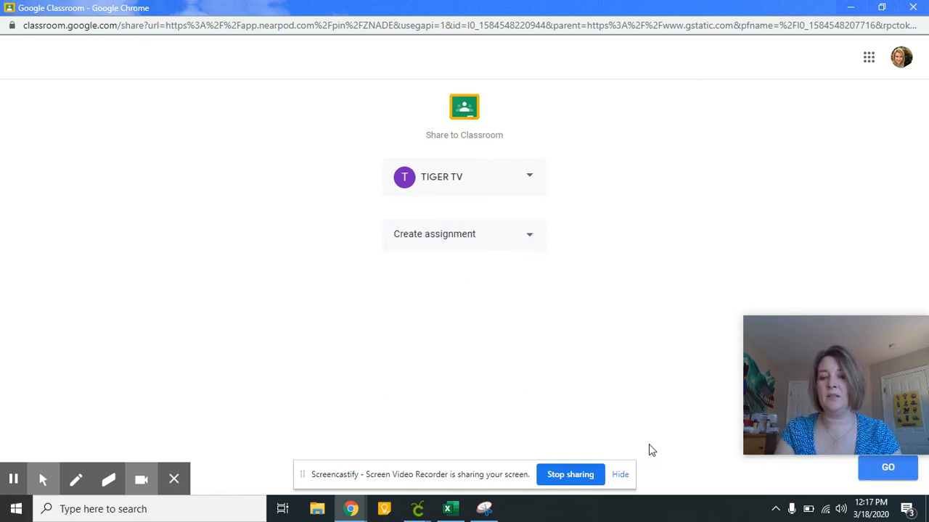
{"action": "mouse_move", "coordinate": [861, 370]}
{"action": "left_click_drag", "start_coordinate": [861, 367], "coordinate": [823, 259]}
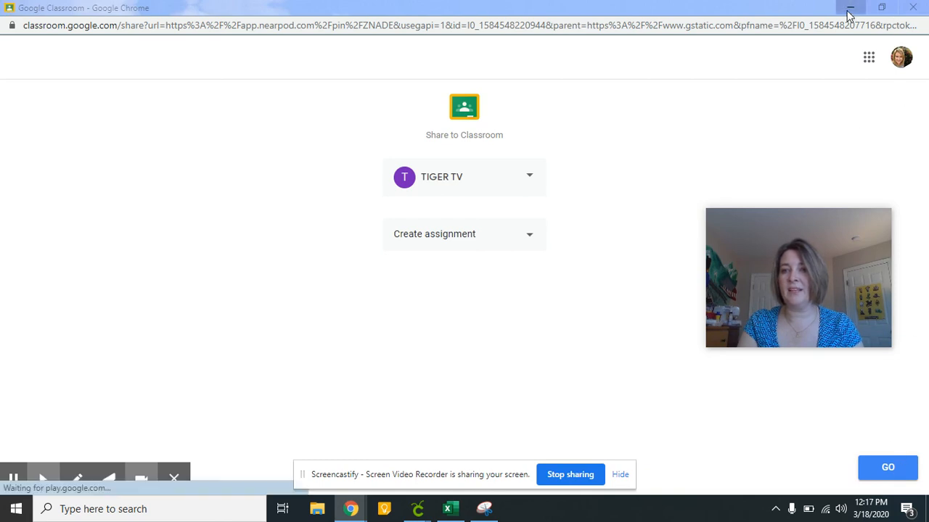
{"action": "mouse_move", "coordinate": [867, 227]}
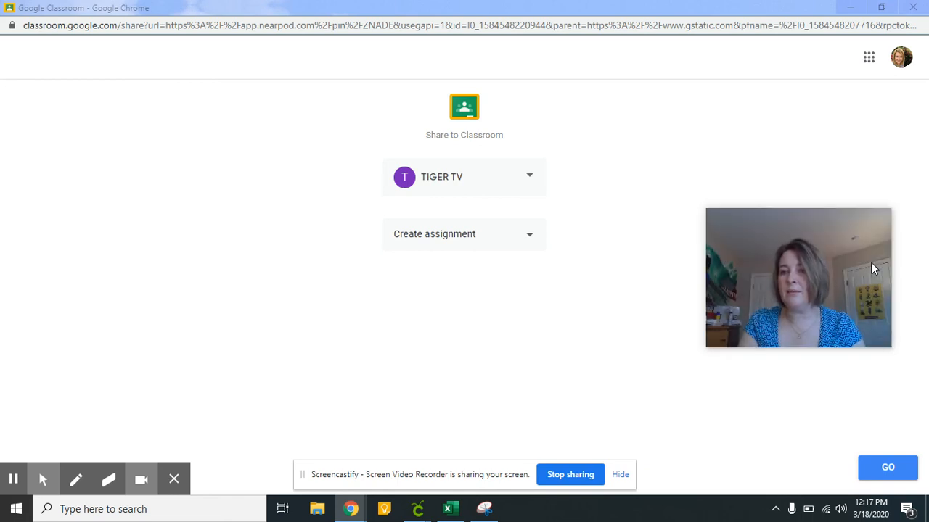
{"action": "mouse_move", "coordinate": [871, 250]}
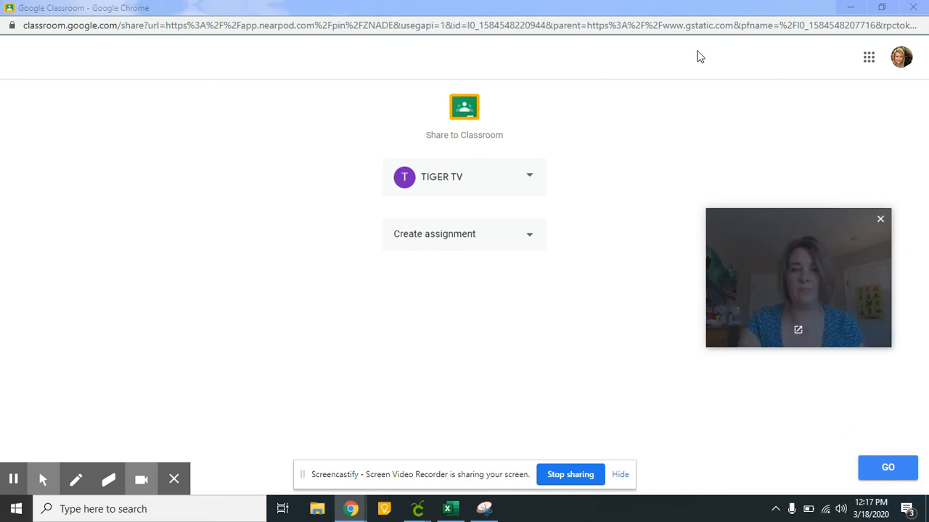
{"action": "left_click", "coordinate": [881, 220]}
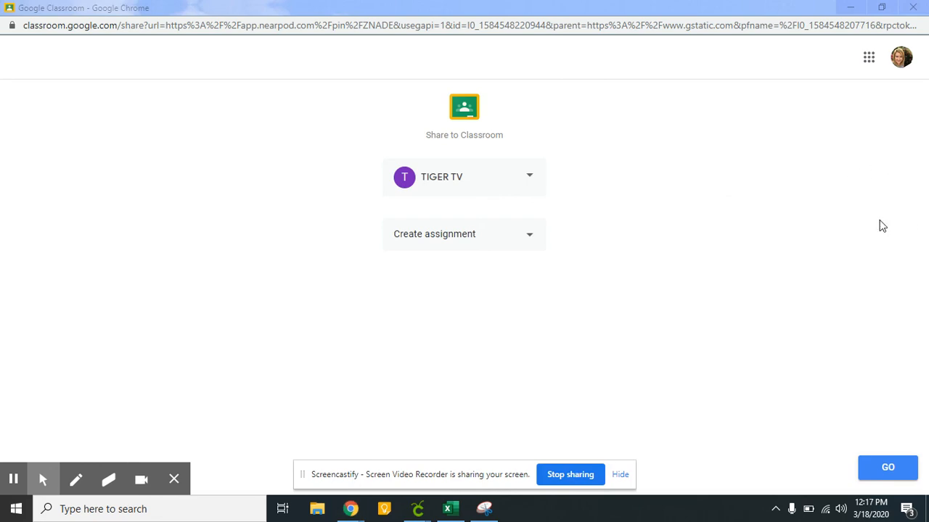